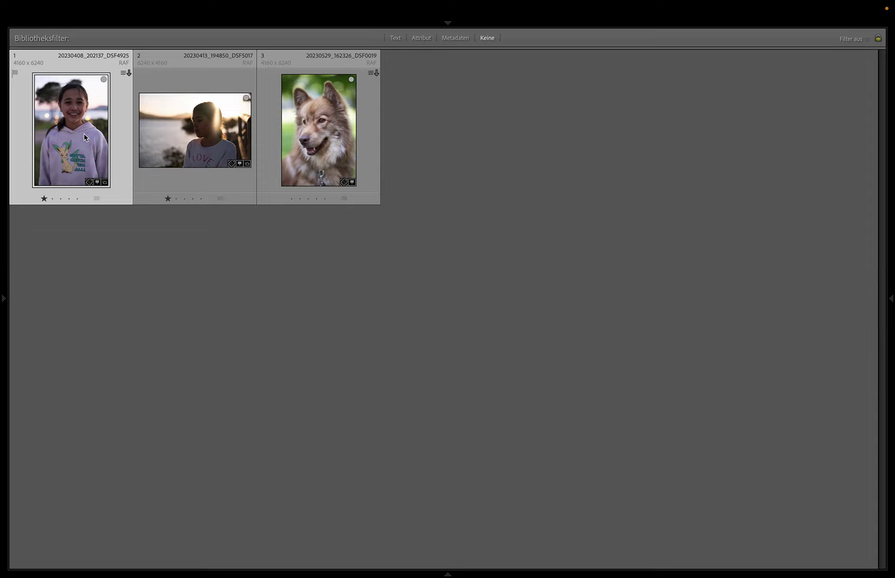
# Browse the photos and open the smiling girl's portrait in the Develop module.
pyautogui.doubleClick(85, 137)
pyautogui.press('Right')
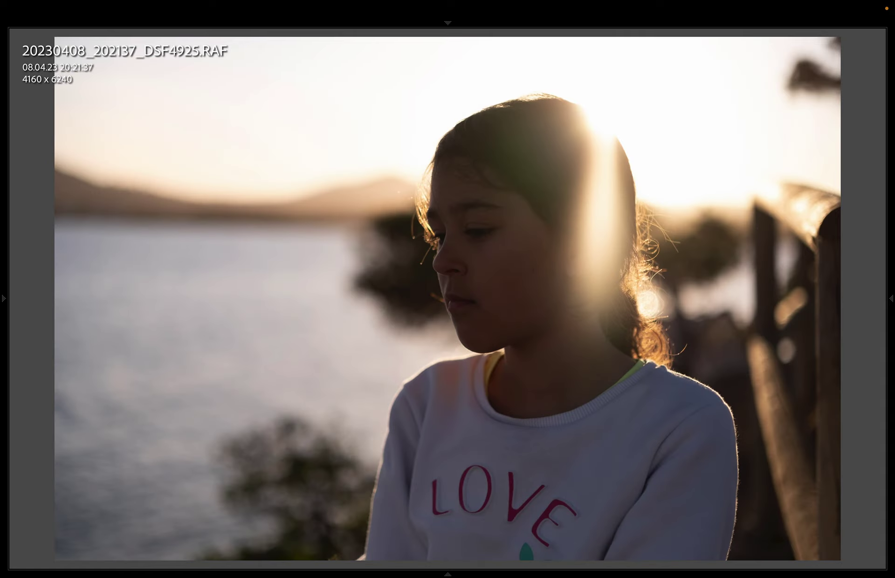
pyautogui.press('Right')
pyautogui.press('Left')
pyautogui.press('Left')
pyautogui.press('Right')
pyautogui.press('Right')
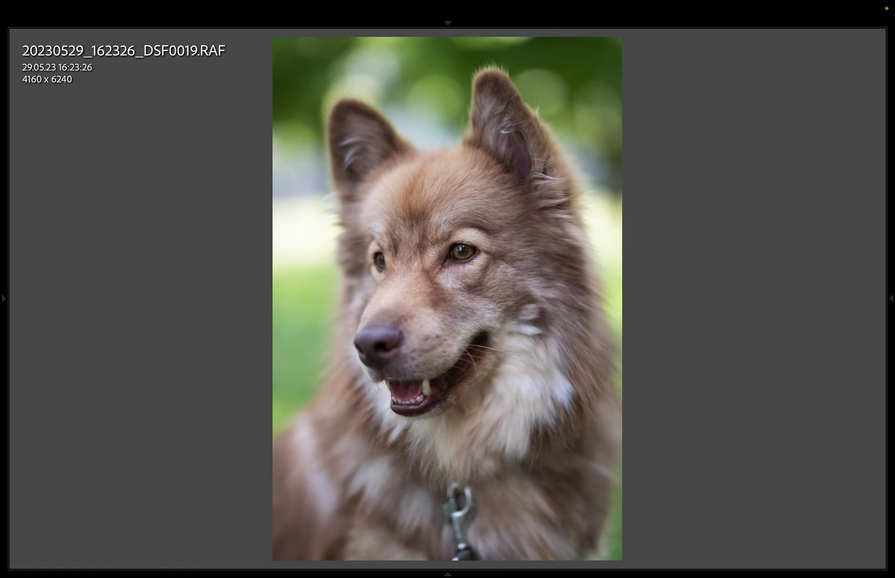
pyautogui.press('Left')
pyautogui.press('Left')
pyautogui.press('Left')
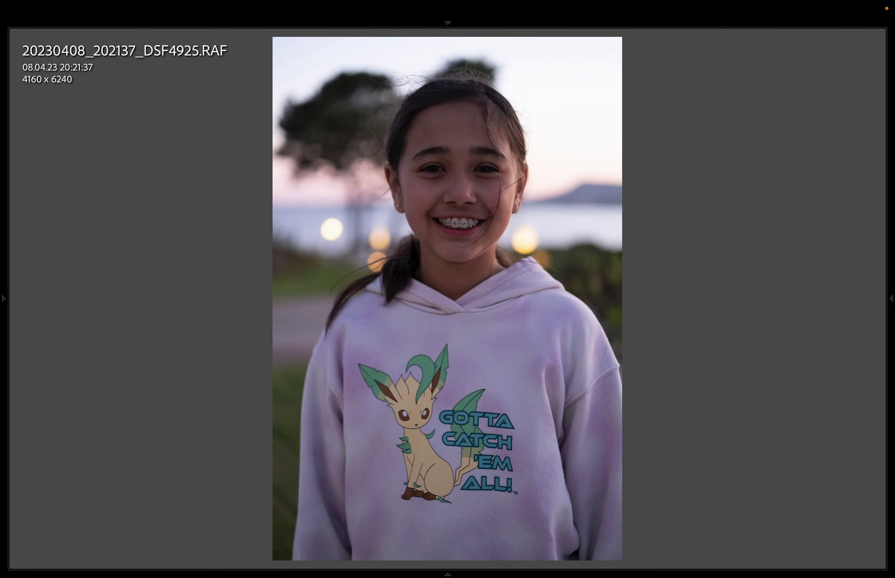
pyautogui.press('d')
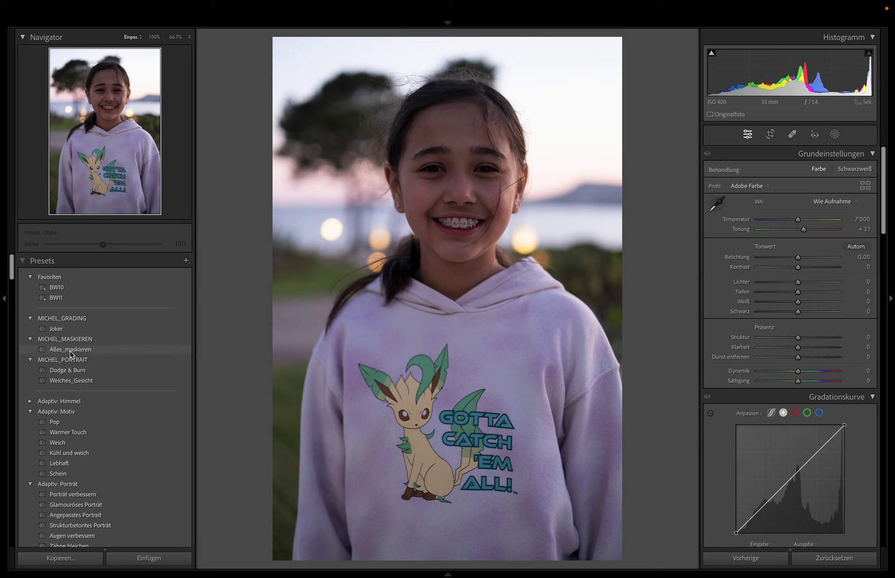
# Apply the Alles_maskieren preset from MICHEL_MASKIEREN to the girl's photo in masking view.
pyautogui.click(834, 135)
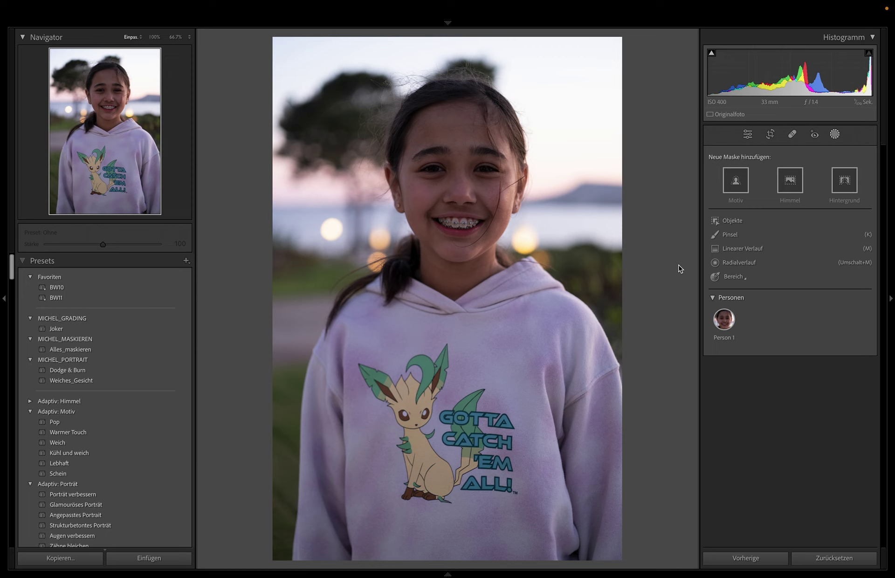
pyautogui.click(70, 349)
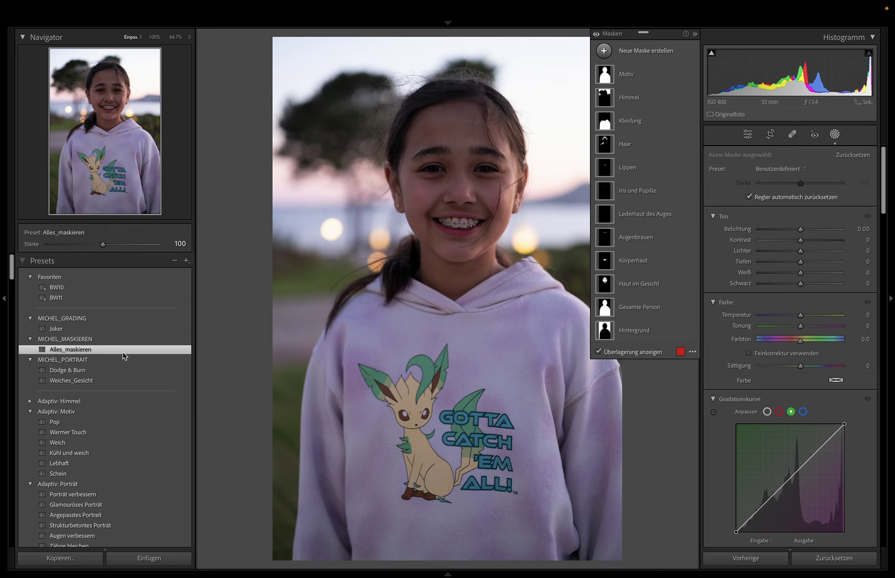
# Undo the Alles_maskieren preset on the girl's photo and reopen the masking tools.
pyautogui.hotkey('ctrl', 'z')
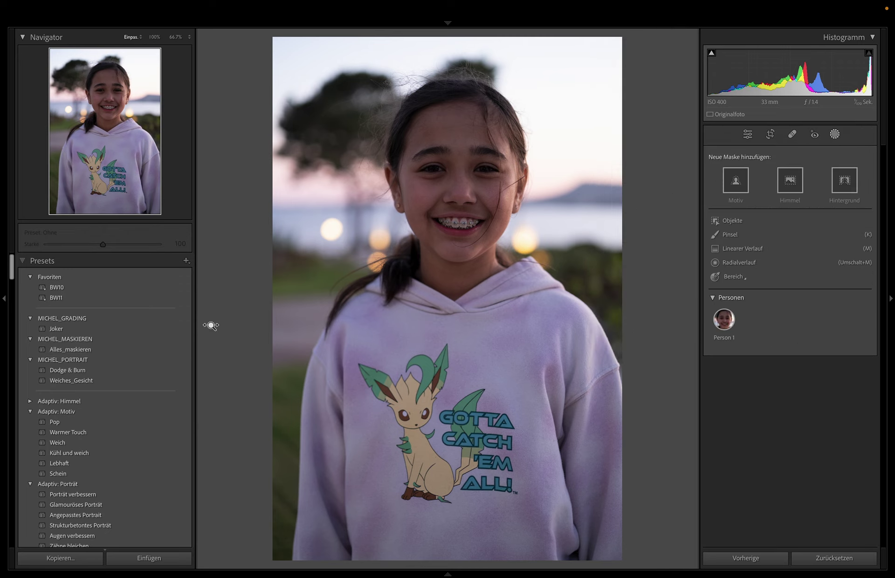
pyautogui.click(836, 139)
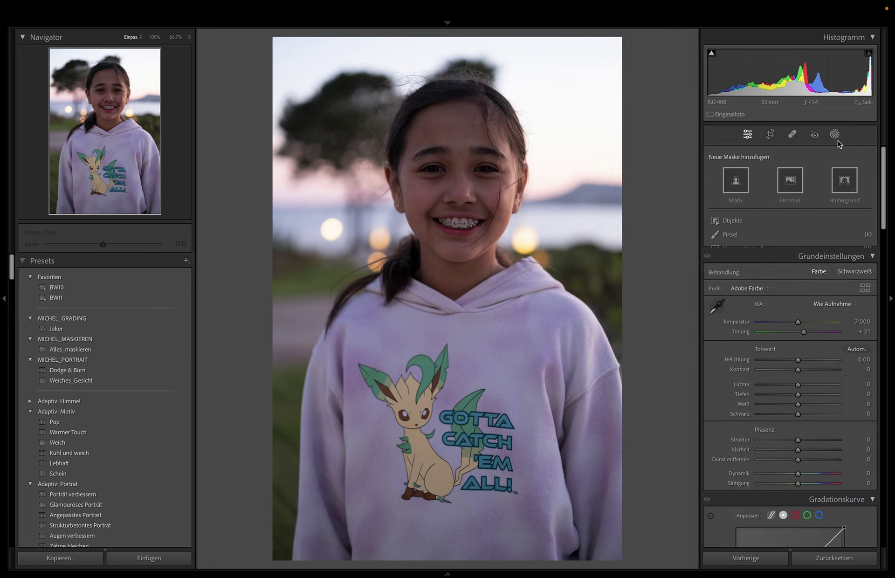
pyautogui.click(835, 136)
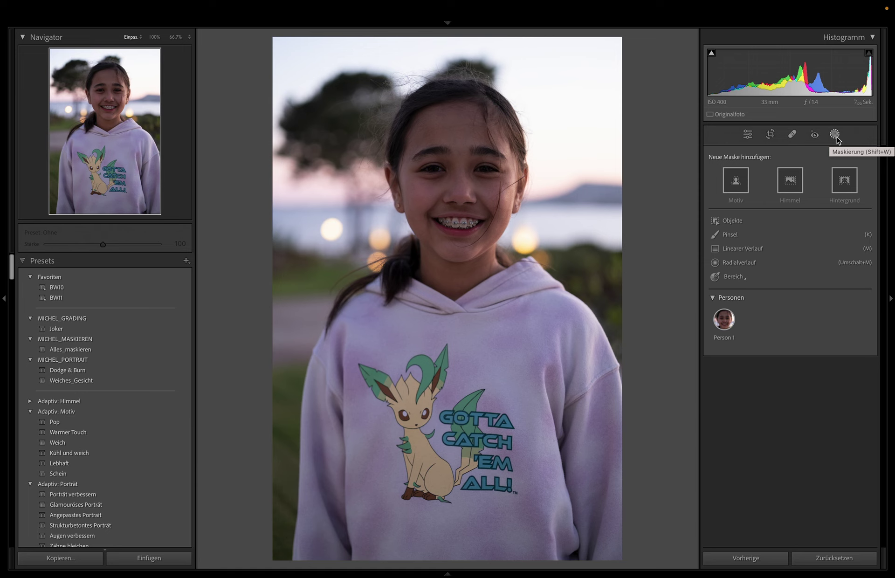
# Add Motiv, whole-person (Gesamte Person), Hintergrund and Himmel AI masks to the girl's photo.
pyautogui.click(736, 187)
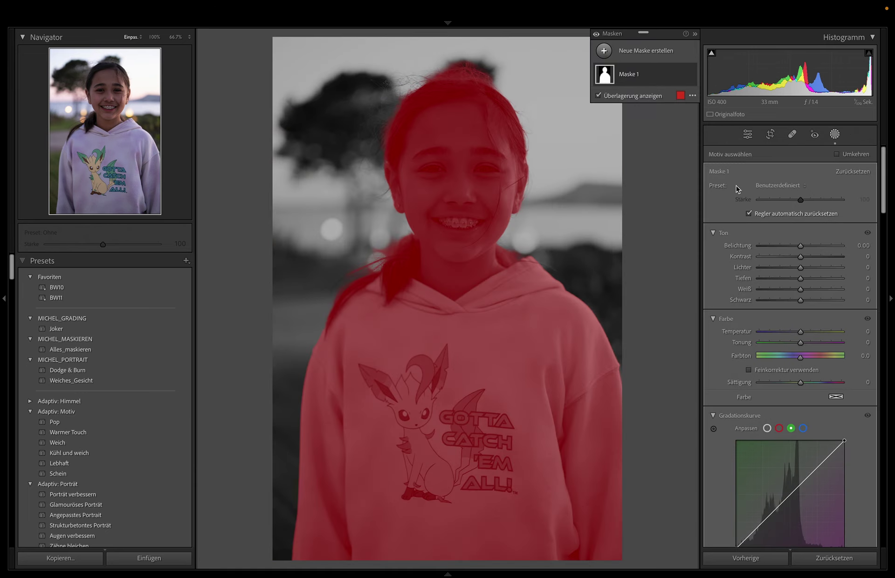
pyautogui.click(604, 51)
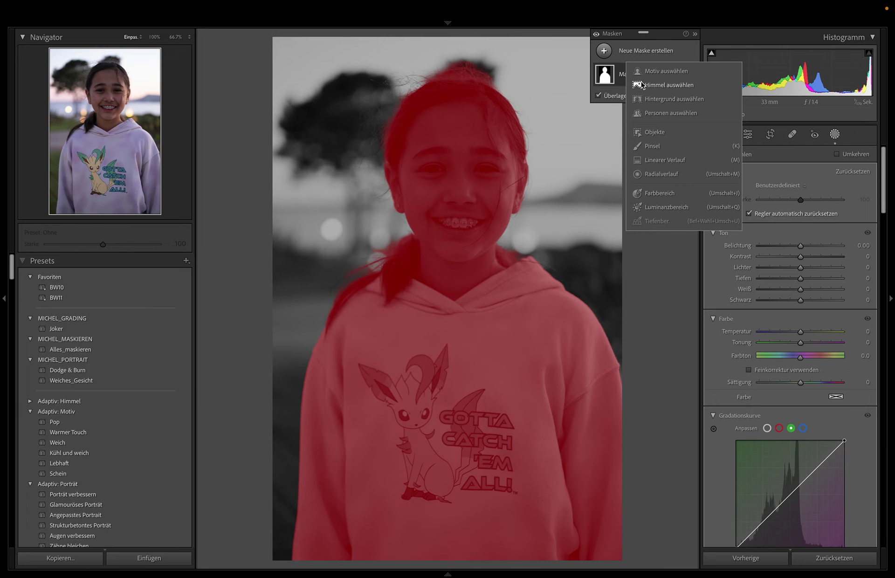
pyautogui.press('Escape')
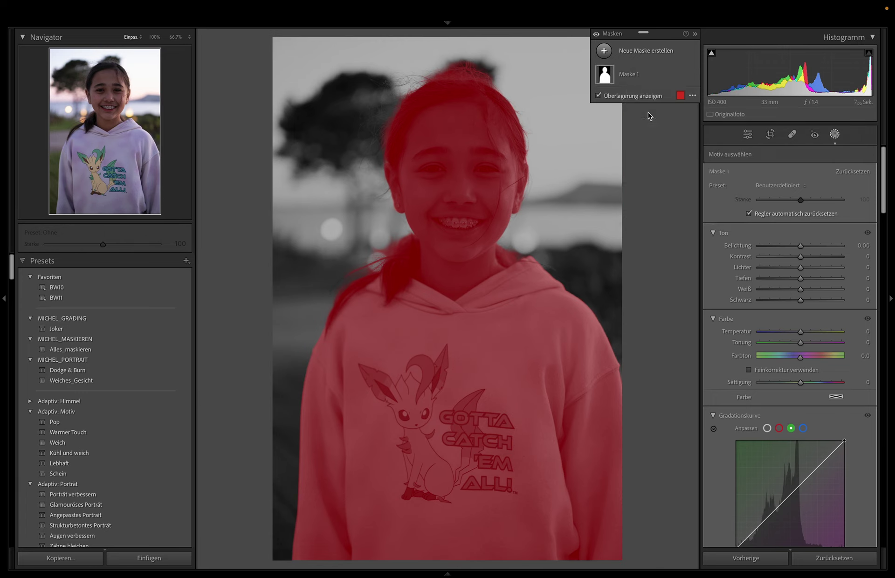
pyautogui.click(726, 181)
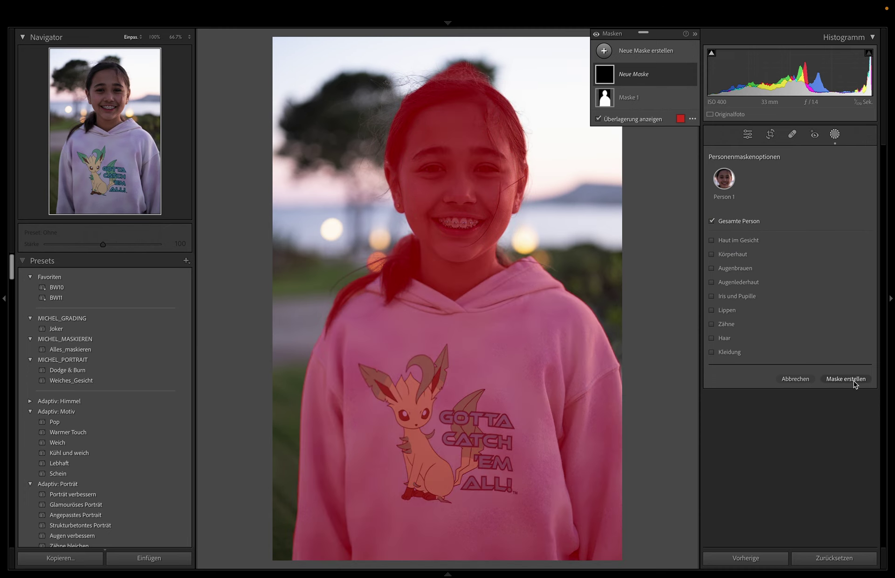
pyautogui.click(846, 379)
pyautogui.click(603, 51)
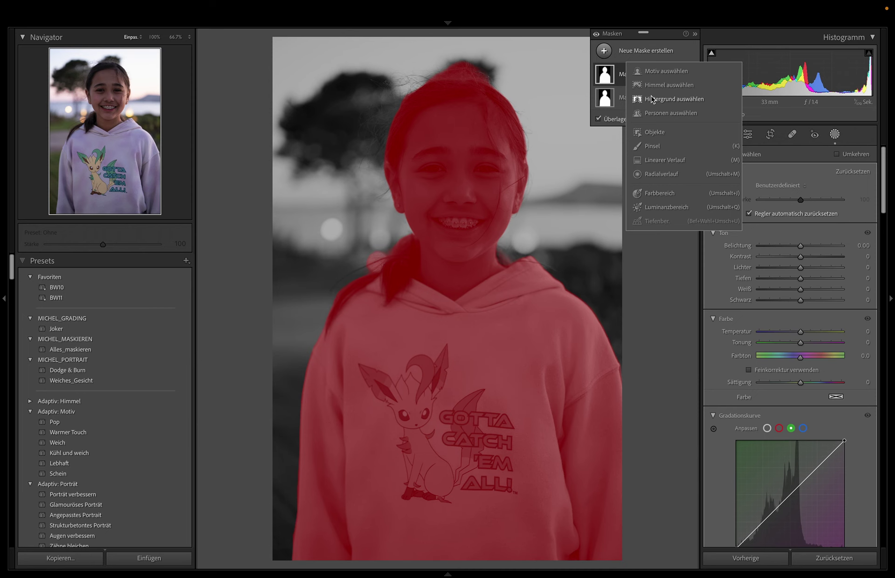
pyautogui.click(671, 99)
pyautogui.click(604, 52)
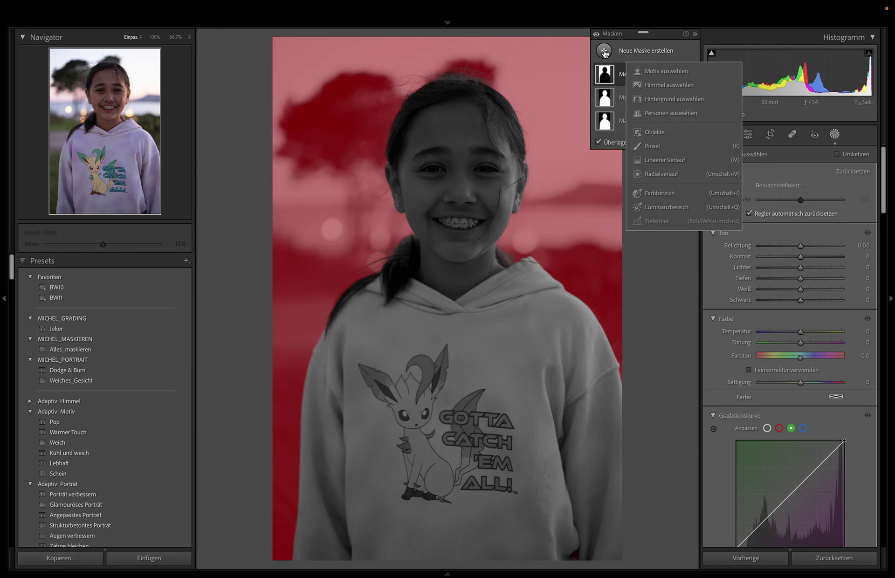
pyautogui.click(667, 85)
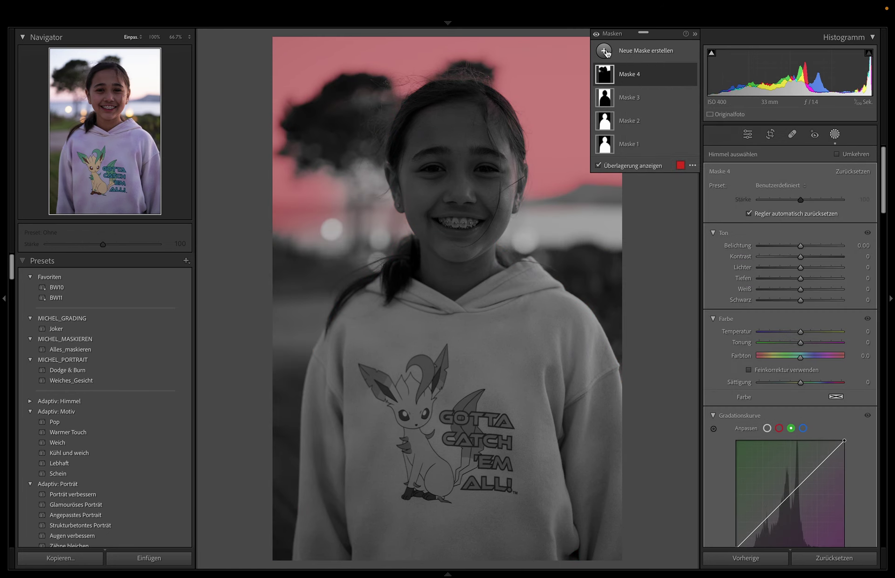
# Add a Personen mask creating nine separate parts, including skin, facial features, hair and clothing.
pyautogui.click(605, 51)
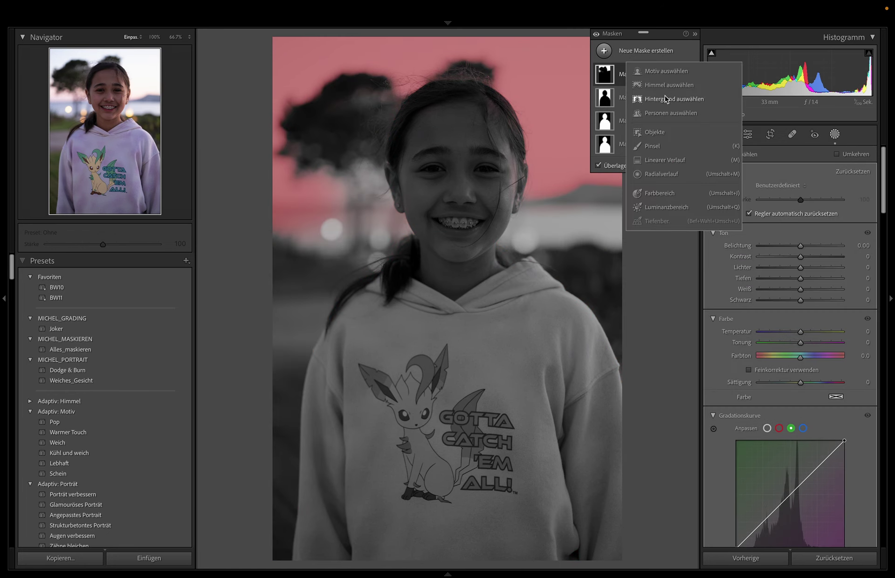
pyautogui.click(671, 113)
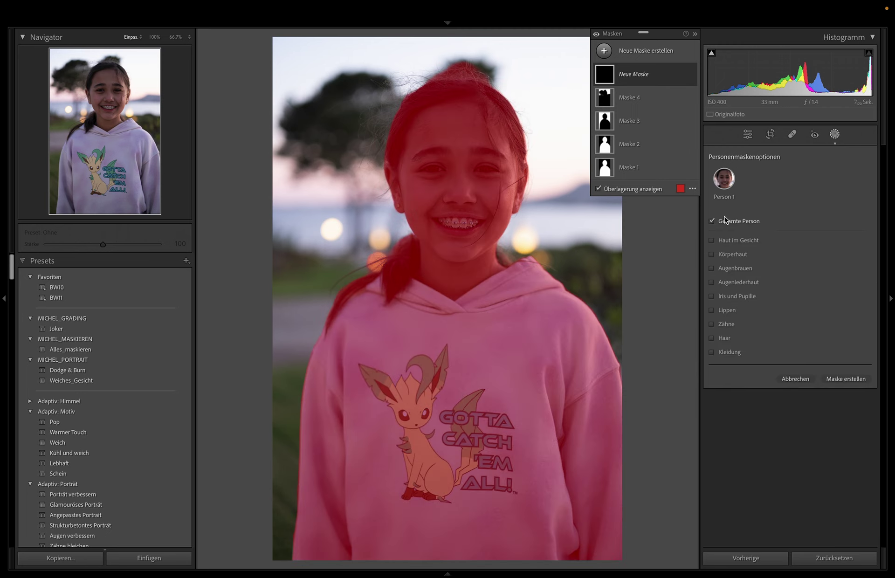
pyautogui.click(725, 240)
pyautogui.click(725, 268)
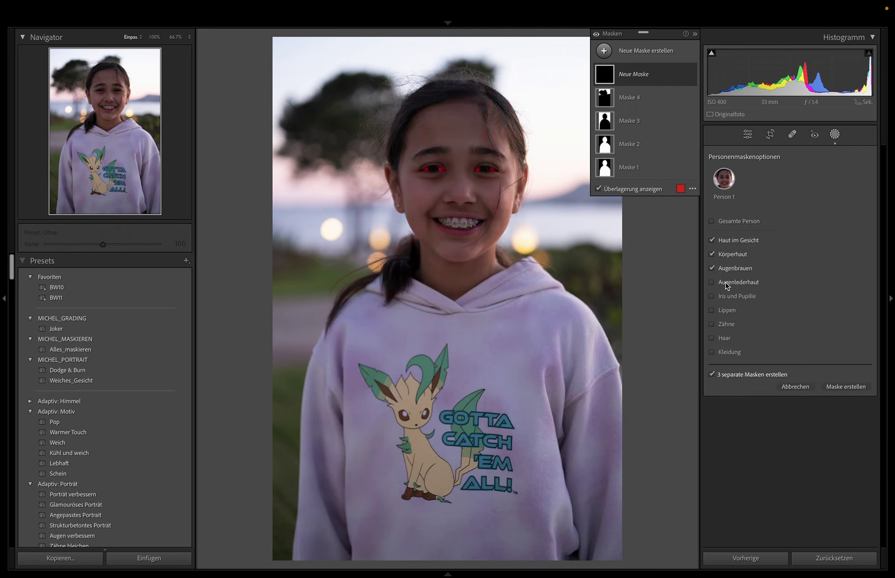
pyautogui.click(725, 296)
pyautogui.click(727, 325)
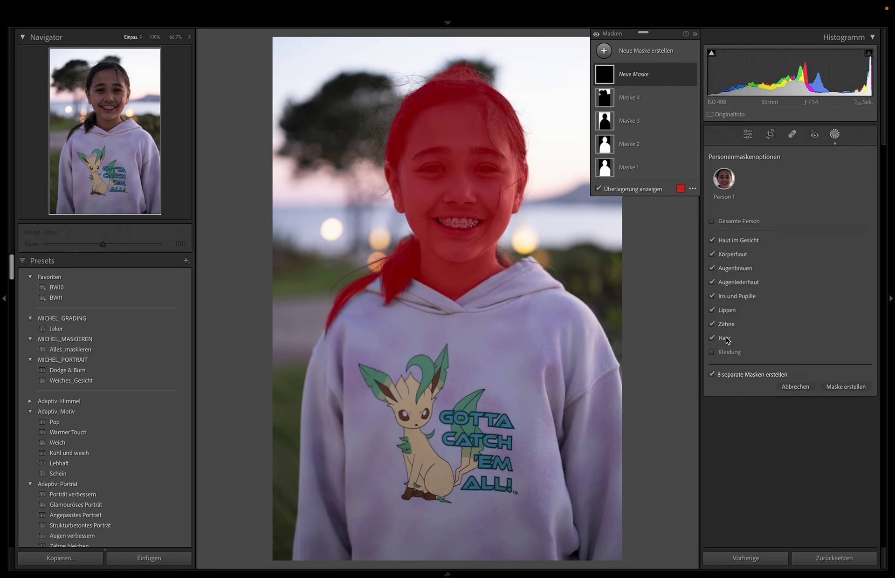
pyautogui.click(725, 352)
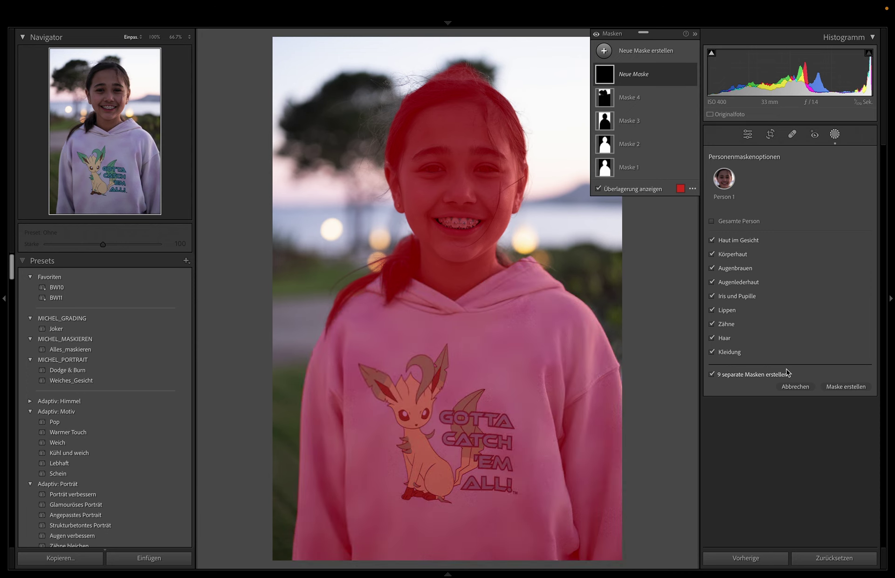
pyautogui.click(844, 387)
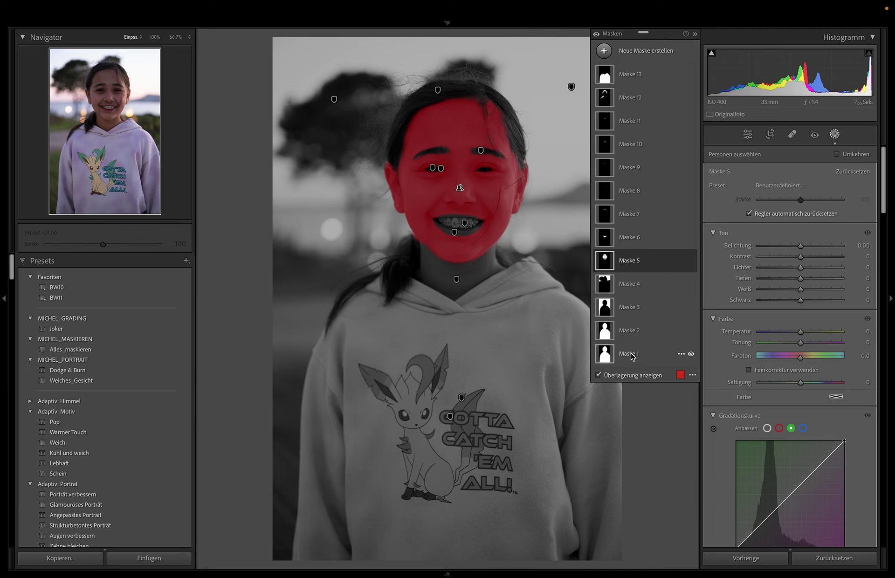
# Rename Maske 1 to 'Motiv' and Maske 2 to 'Ganze Person'.
pyautogui.click(606, 358)
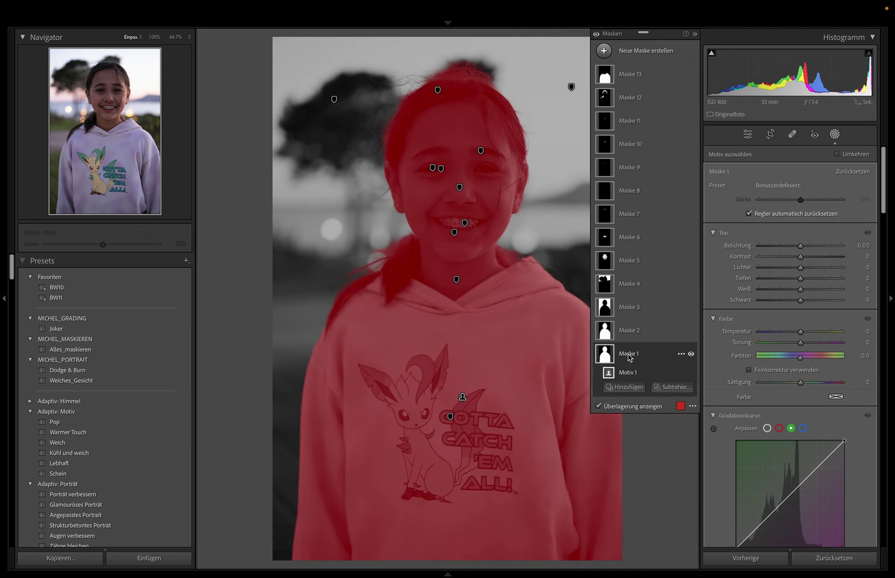
pyautogui.doubleClick(630, 356)
pyautogui.write('M')
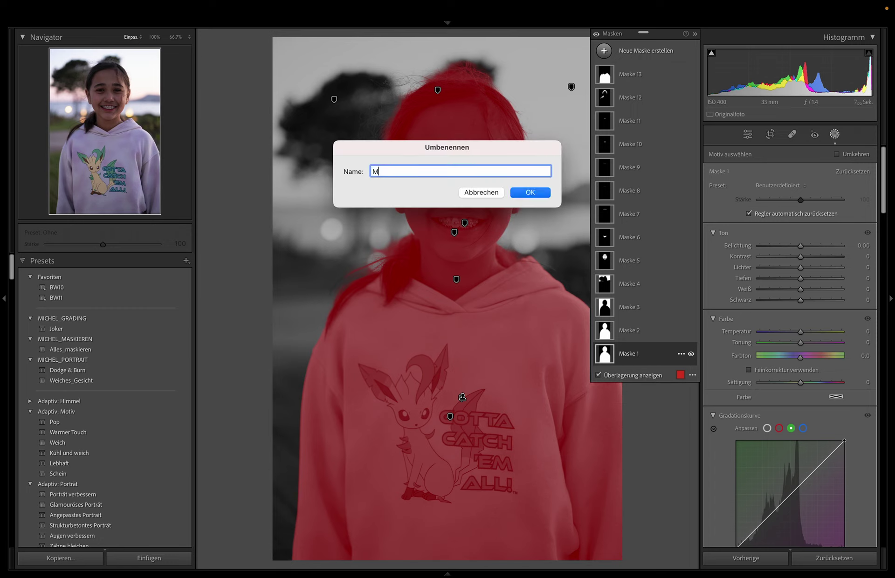
pyautogui.write('otiv')
pyautogui.press('Return')
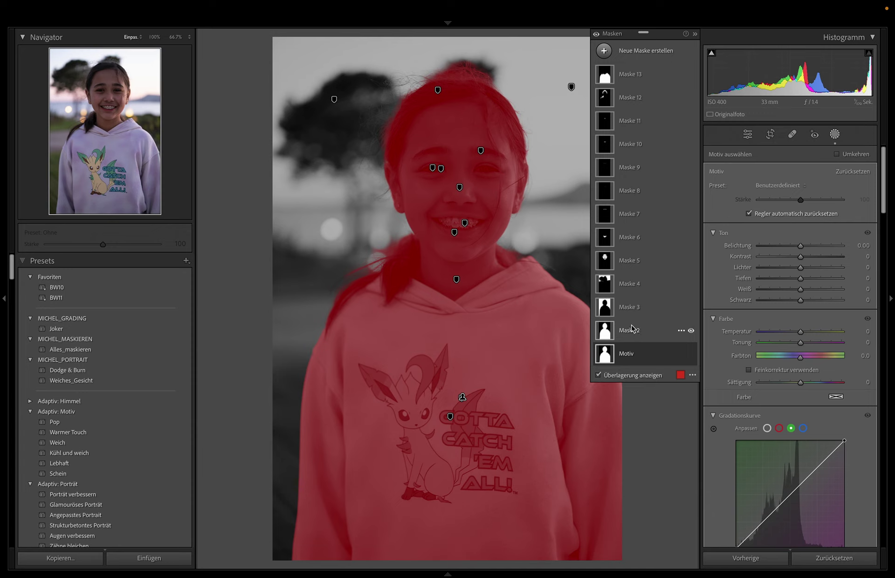
pyautogui.click(632, 332)
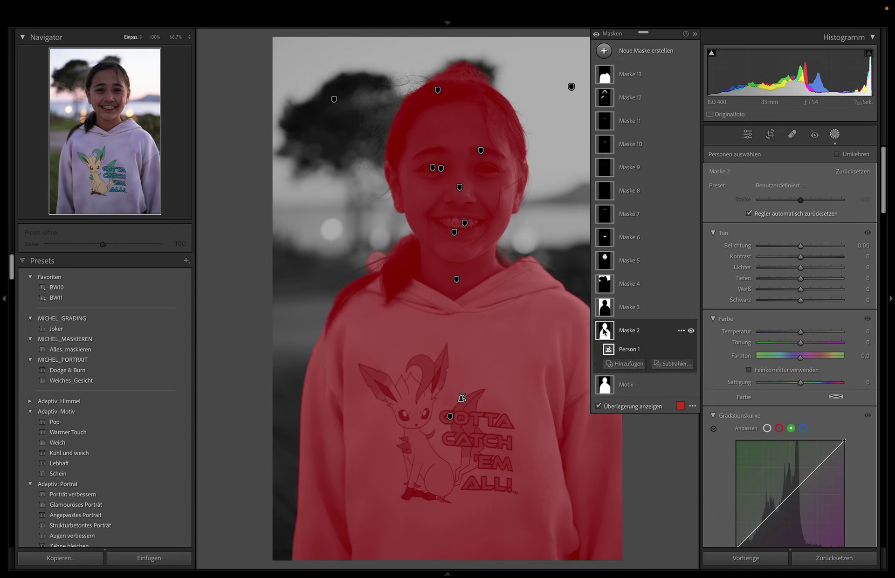
pyautogui.doubleClick(628, 332)
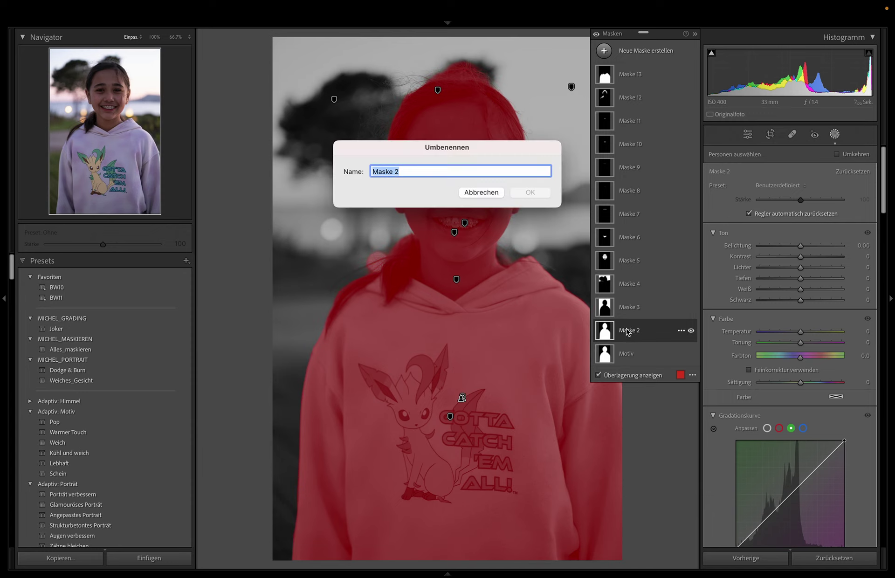
pyautogui.write('Ganze Oer')
pyautogui.press('BackSpace')
pyautogui.press('BackSpace')
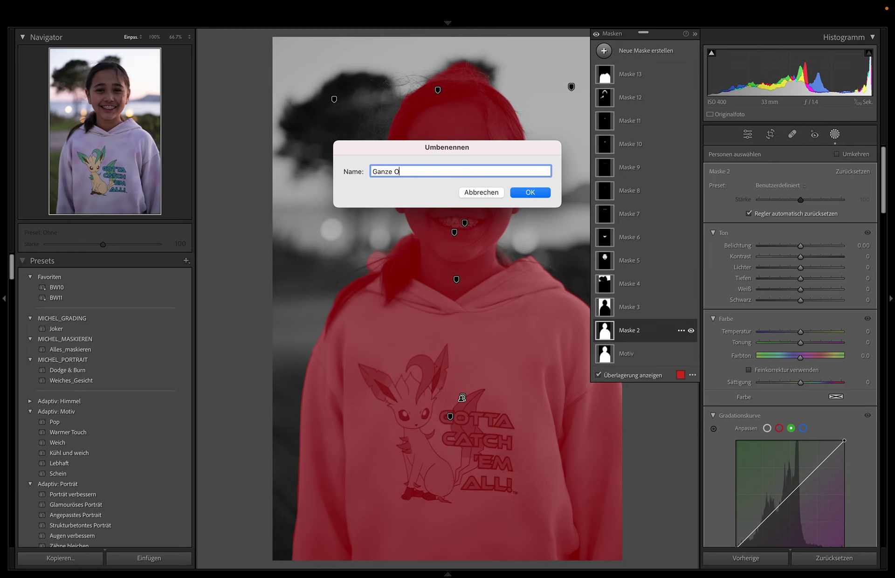
pyautogui.press('BackSpace')
pyautogui.write('Person')
pyautogui.press('Return')
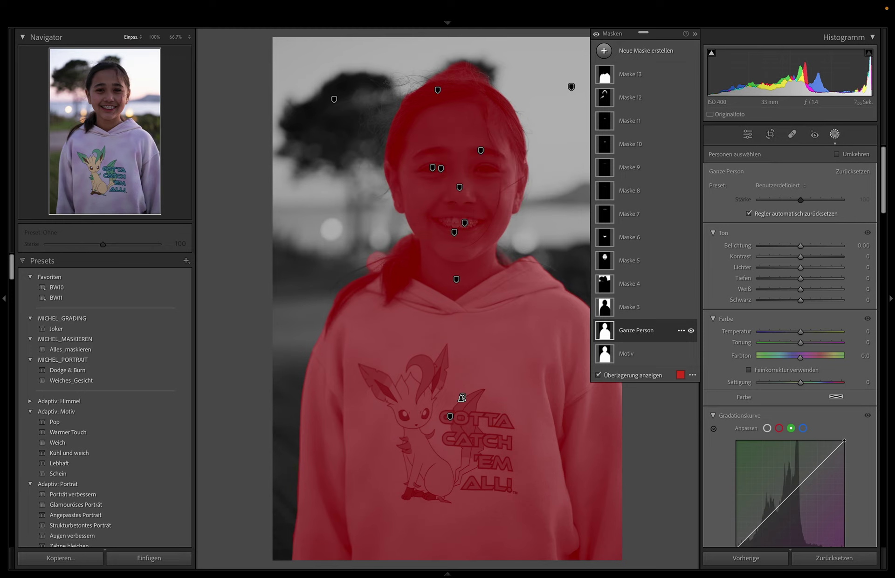
# Rename Maske 3 to 'Hintergrund' and start a new snapshot.
pyautogui.click(612, 310)
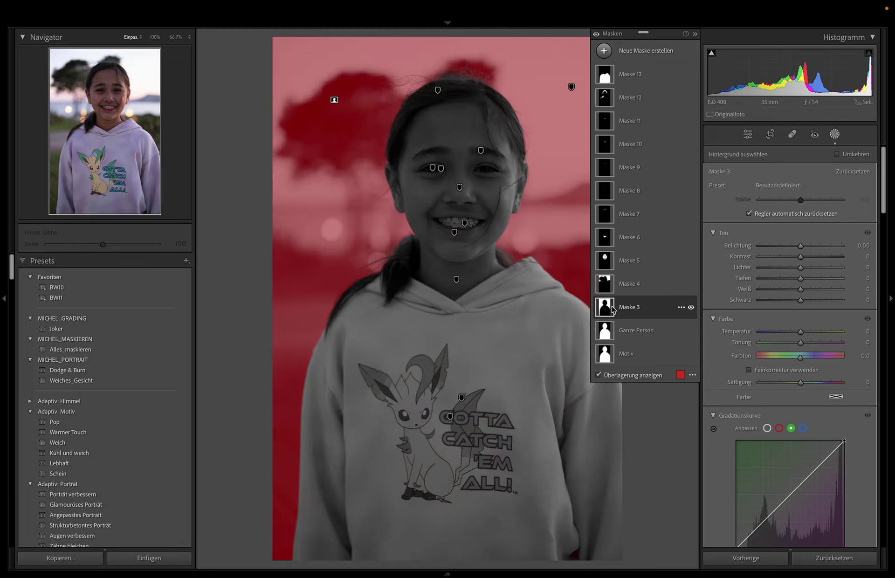
pyautogui.doubleClick(635, 308)
pyautogui.write('Hi')
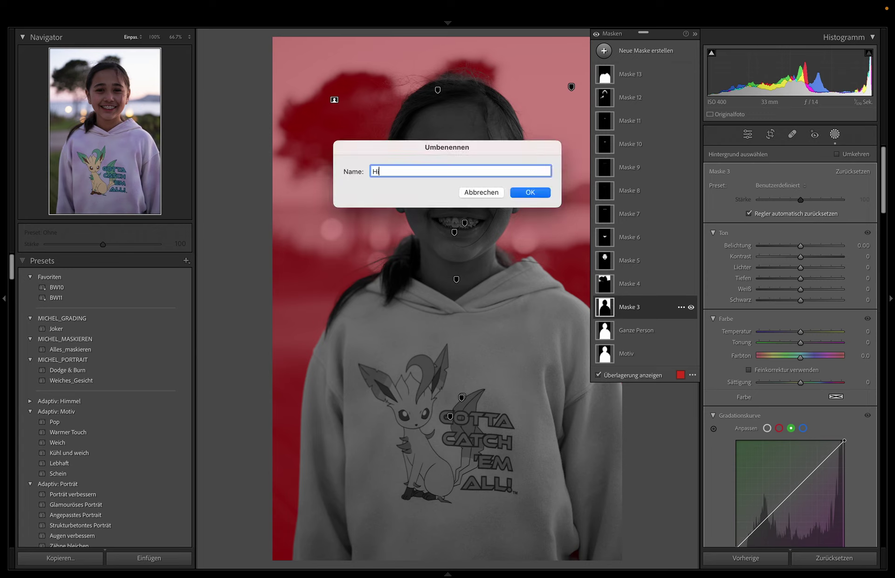
pyautogui.write('ntergrund')
pyautogui.press('Return')
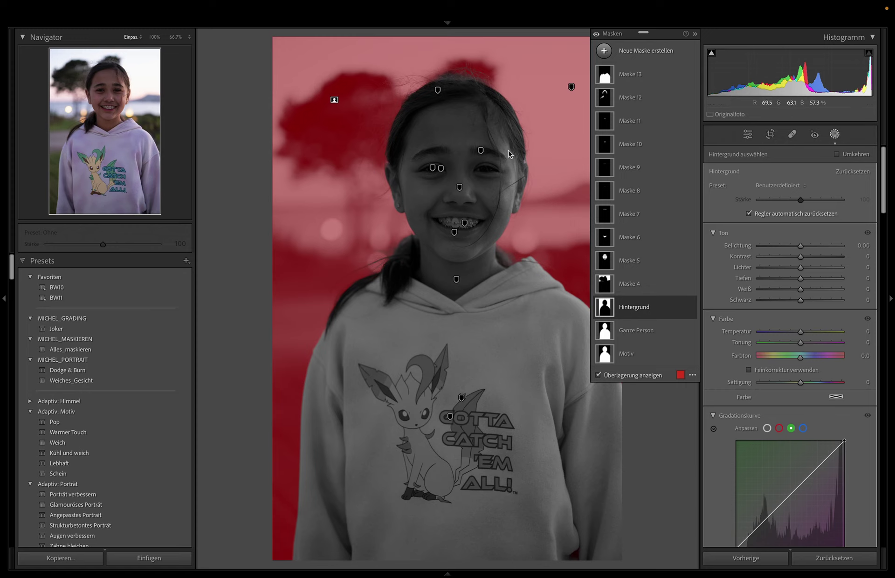
pyautogui.moveTo(629, 97)
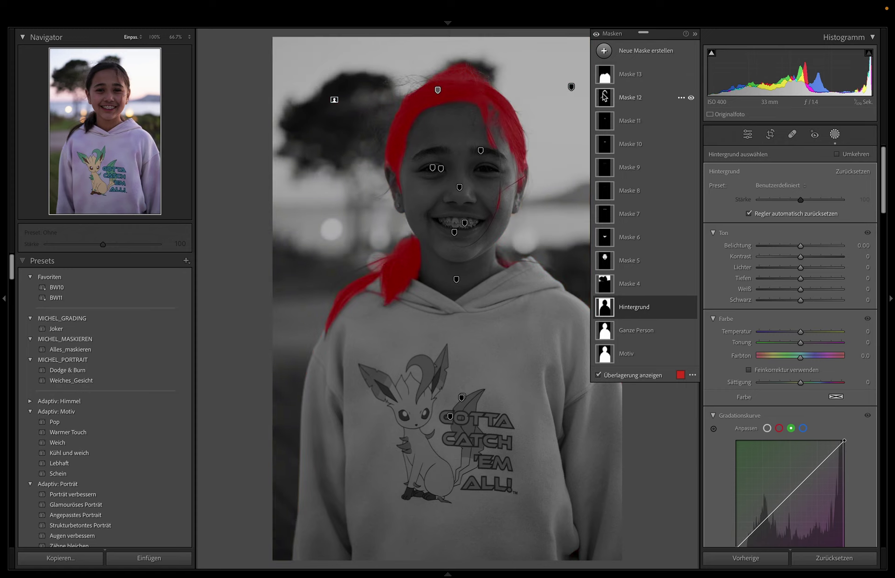
pyautogui.hotkey('ctrl', 'n')
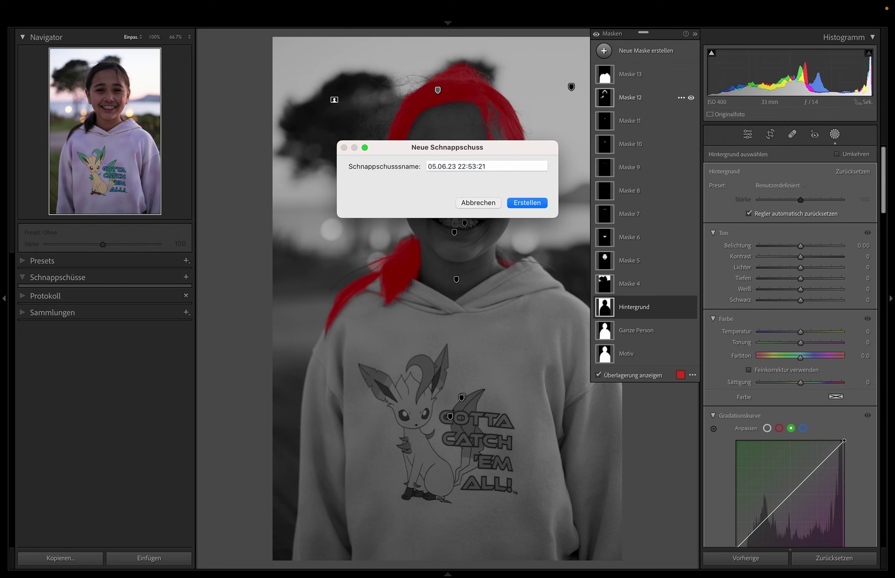
pyautogui.press('Escape')
pyautogui.hotkey('ctrl', 'shift', 'n')
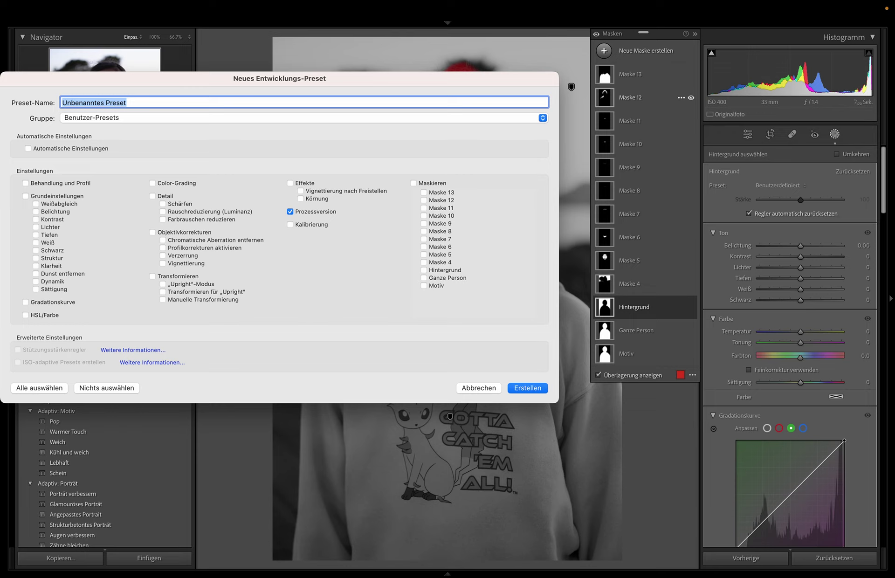
pyautogui.write('ALLE')
pyautogui.press('BackSpace')
pyautogui.press('BackSpace')
pyautogui.press('BackSpace')
pyautogui.write('L')
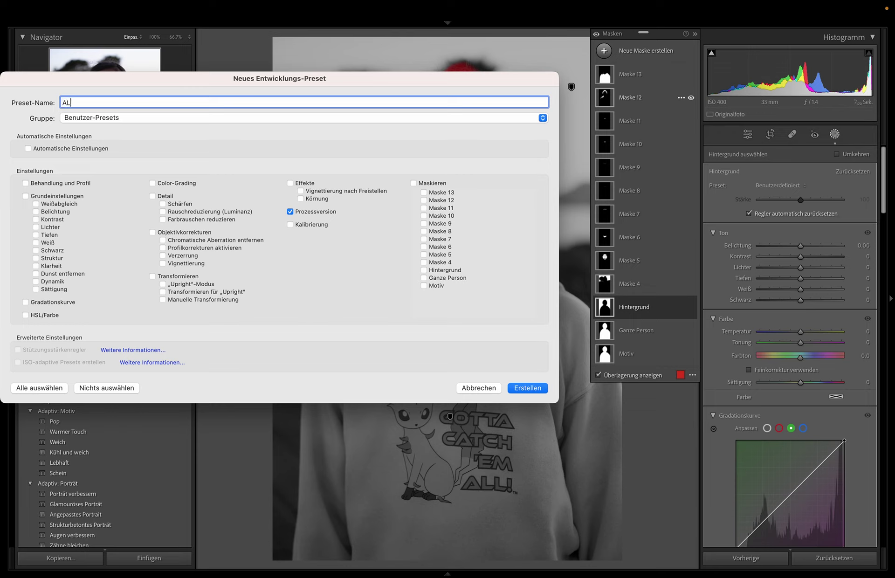
pyautogui.write('LES MASKIEREN')
pyautogui.click(290, 211)
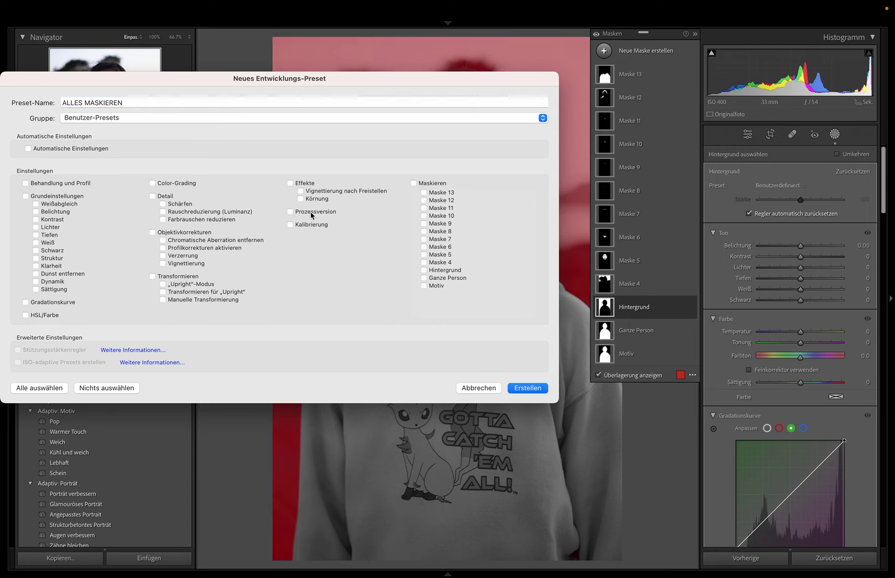
pyautogui.click(420, 185)
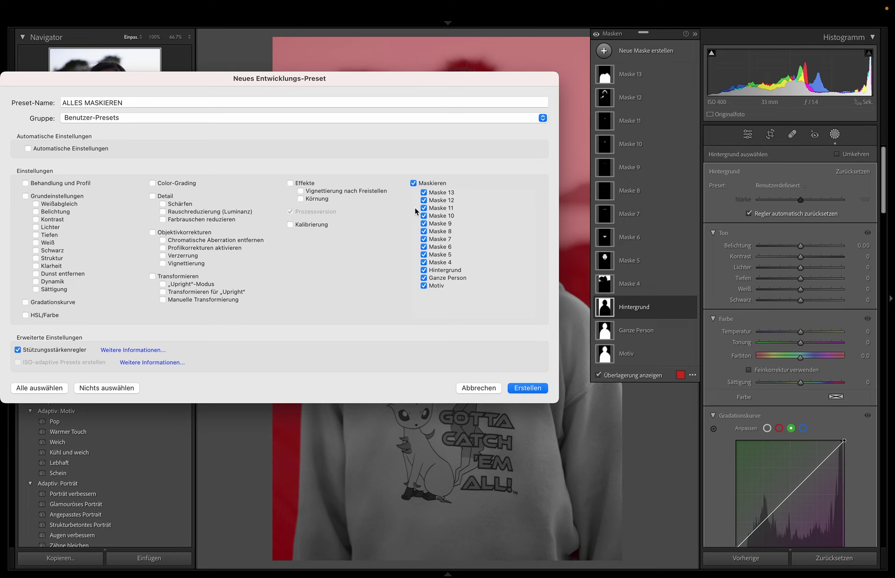
pyautogui.click(484, 392)
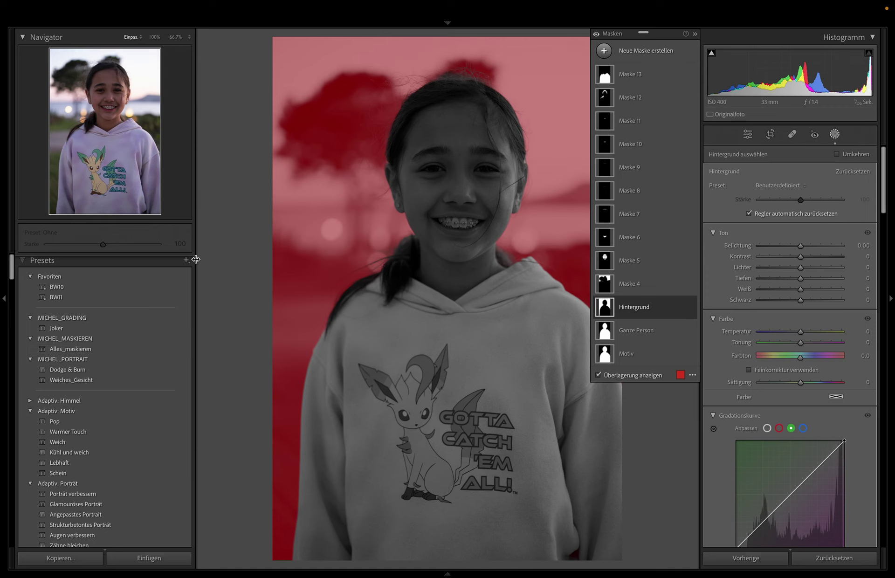
# Undo the masks, move to the backlit girl photo, and apply Alles_maskieren to it.
pyautogui.hotkey('ctrl', 'z')
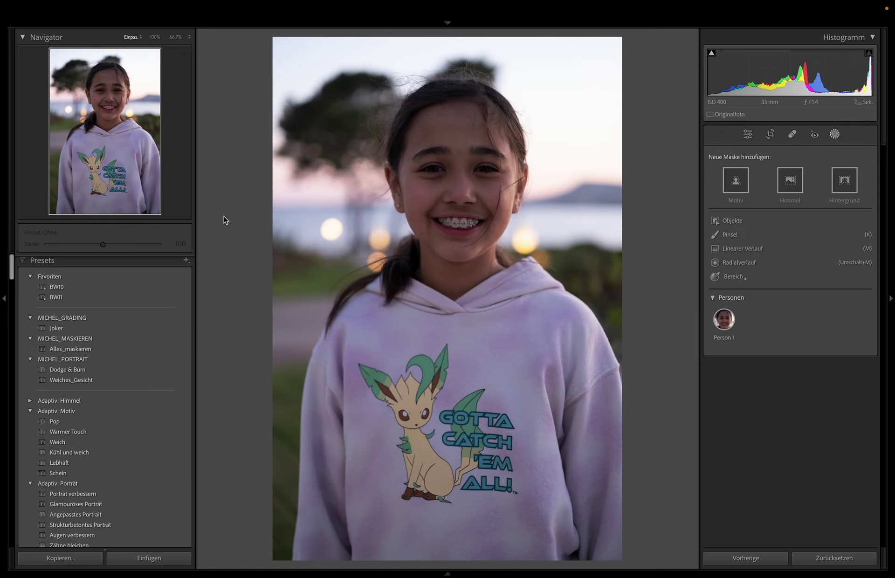
pyautogui.press('Right')
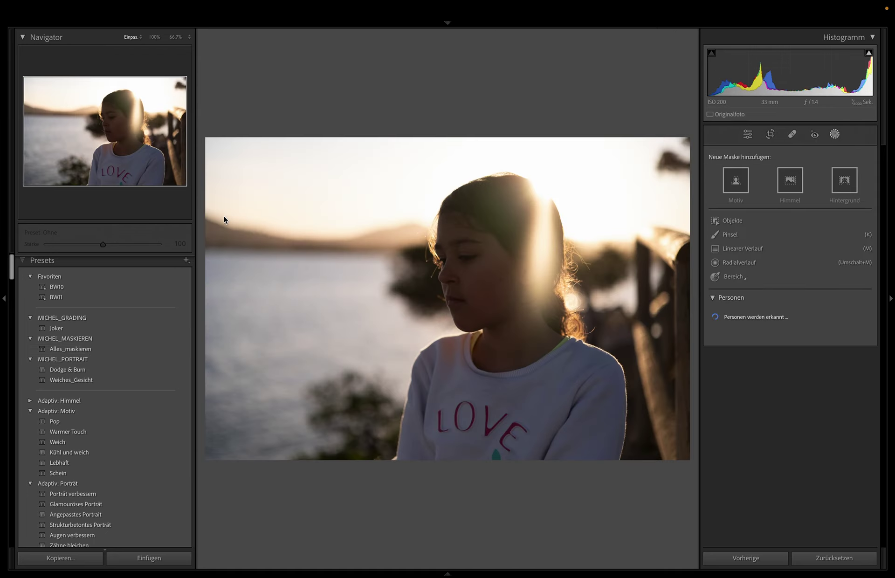
pyautogui.click(93, 349)
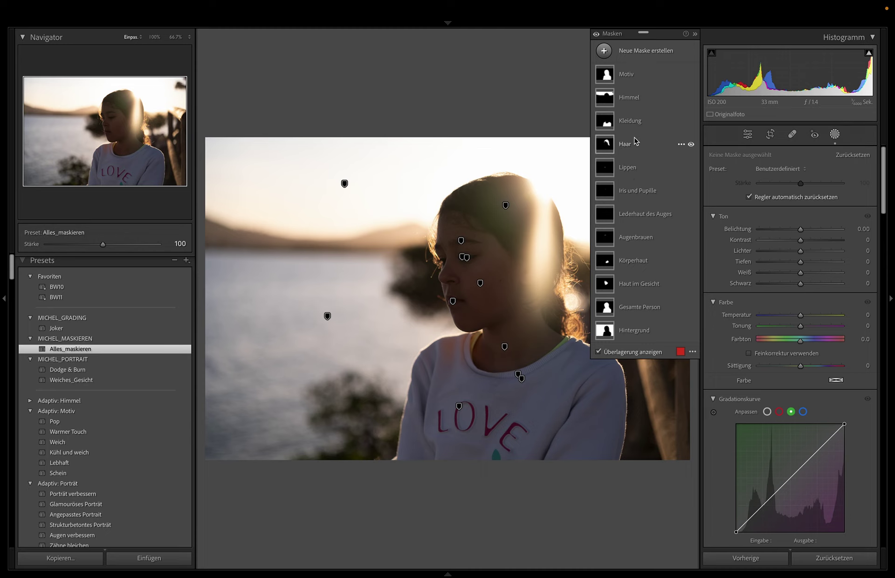
# Inspect the Motiv mask on the girl, then leave masking and move to the dog photo.
pyautogui.click(615, 76)
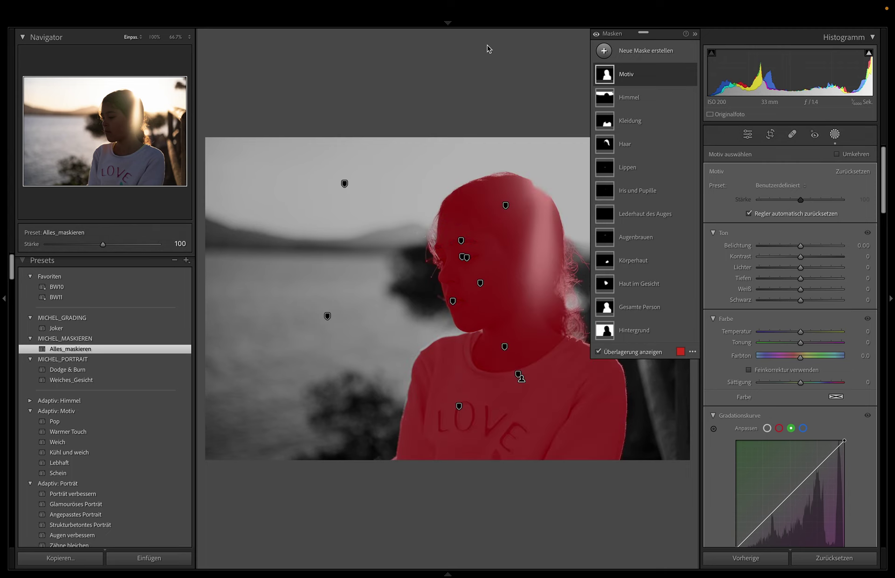
pyautogui.hotkey('ctrl', 'z')
pyautogui.press('Right')
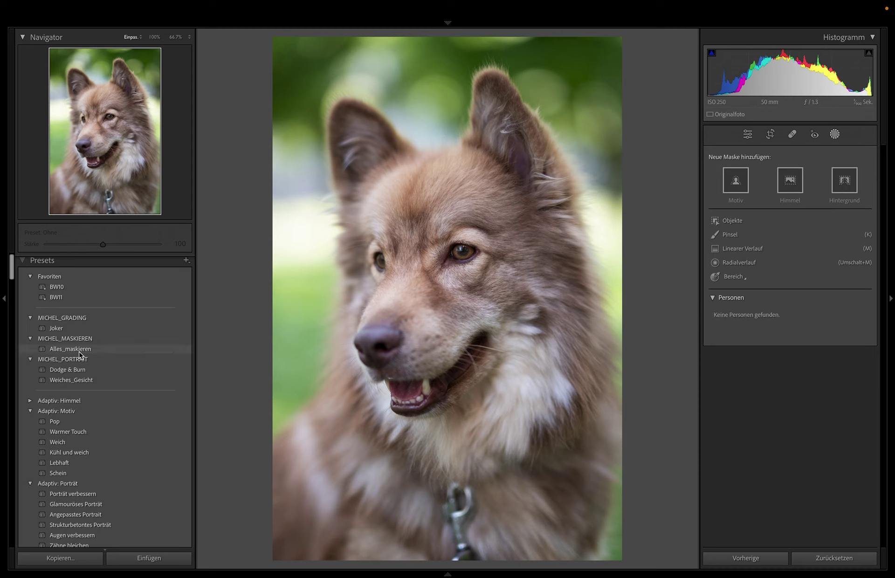
# Apply Alles_maskieren to the dog photo and inspect its background, sky, subject, hair and clothing masks.
pyautogui.click(85, 349)
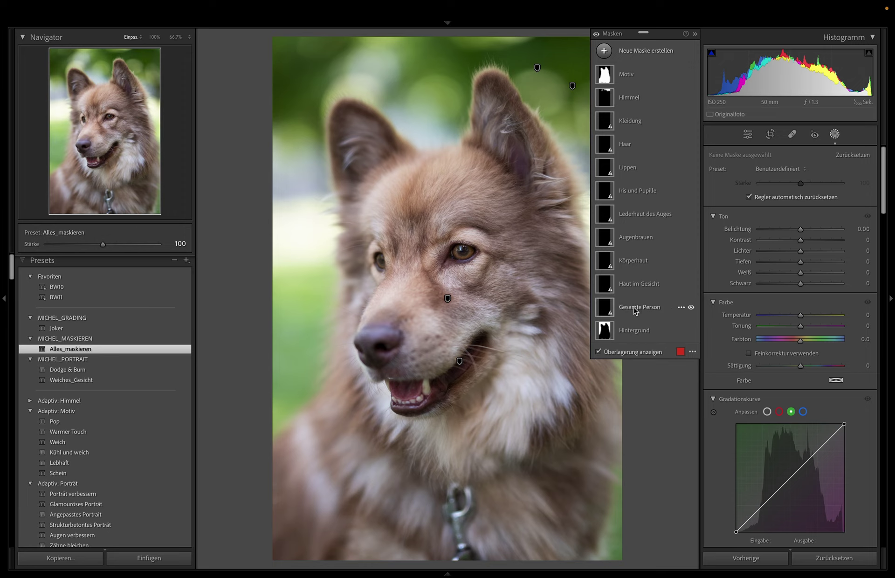
pyautogui.click(610, 331)
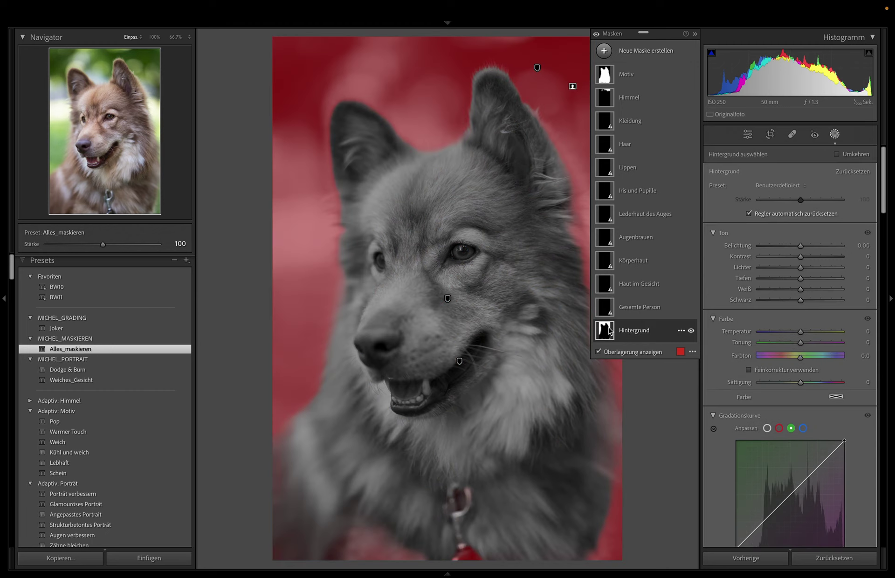
pyautogui.click(600, 101)
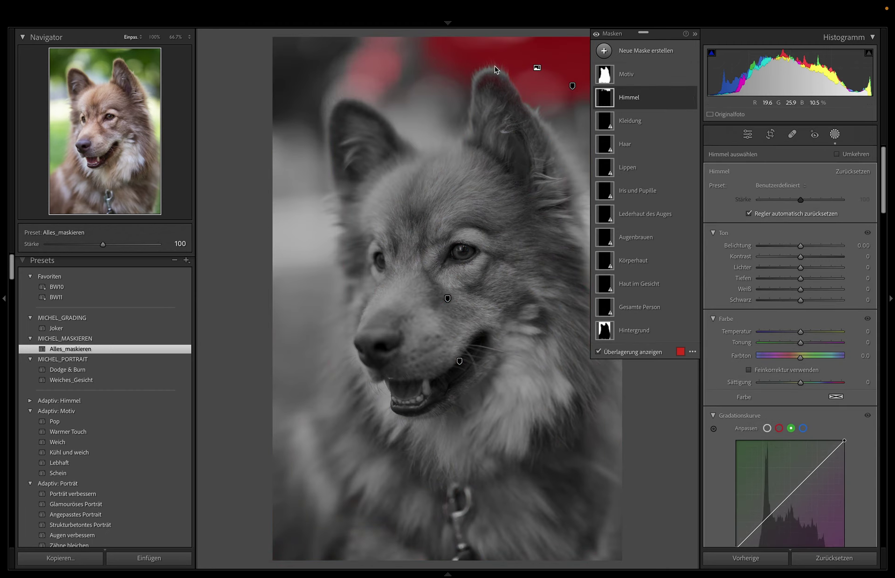
pyautogui.click(601, 74)
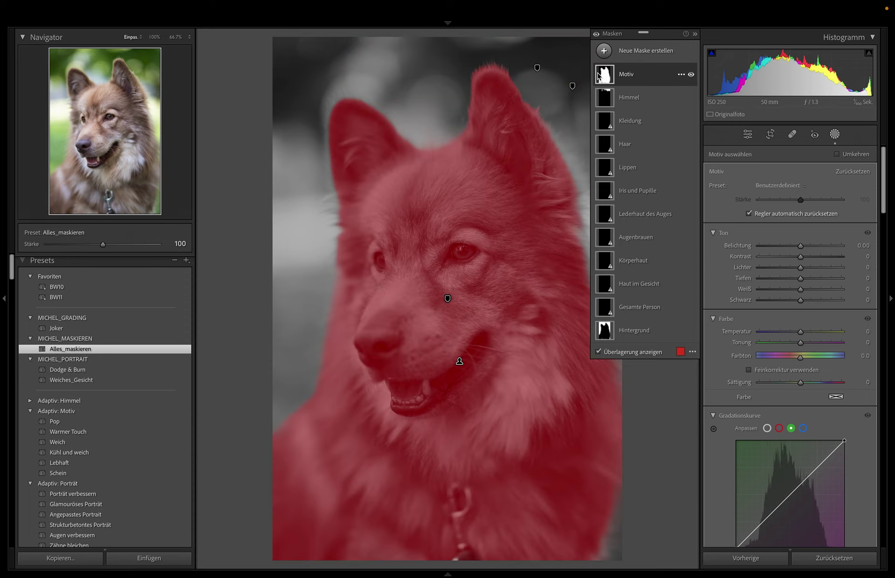
pyautogui.click(642, 106)
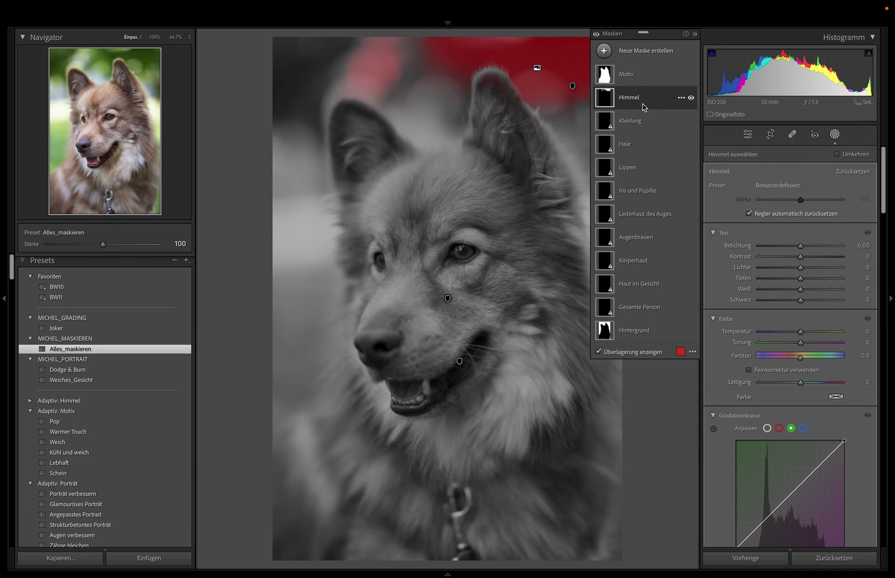
pyautogui.click(634, 143)
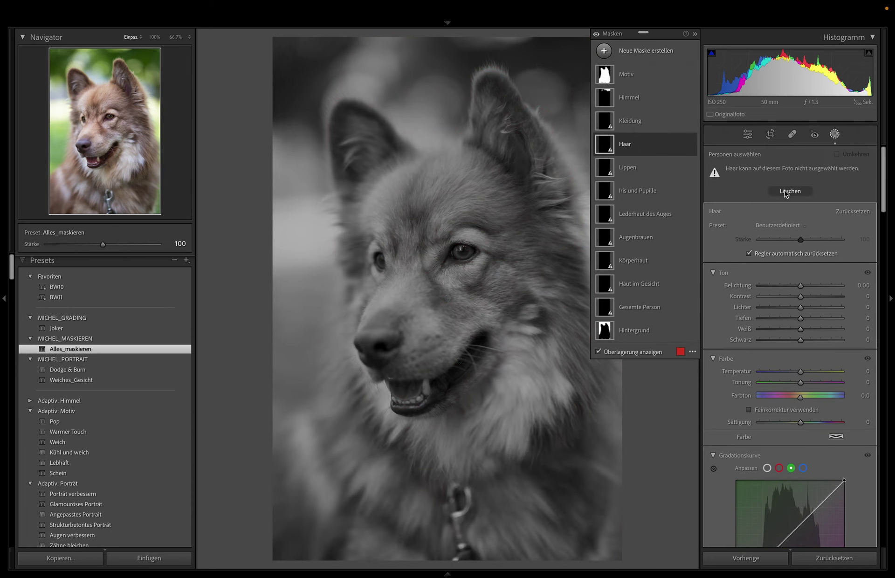
pyautogui.click(652, 124)
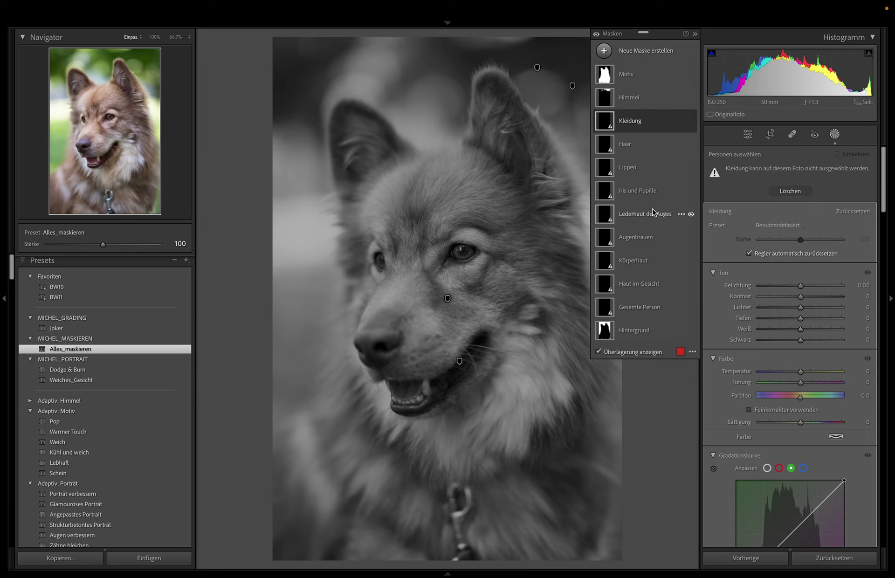
# Step through the remaining people masks on the dog photo.
pyautogui.click(643, 268)
pyautogui.click(639, 238)
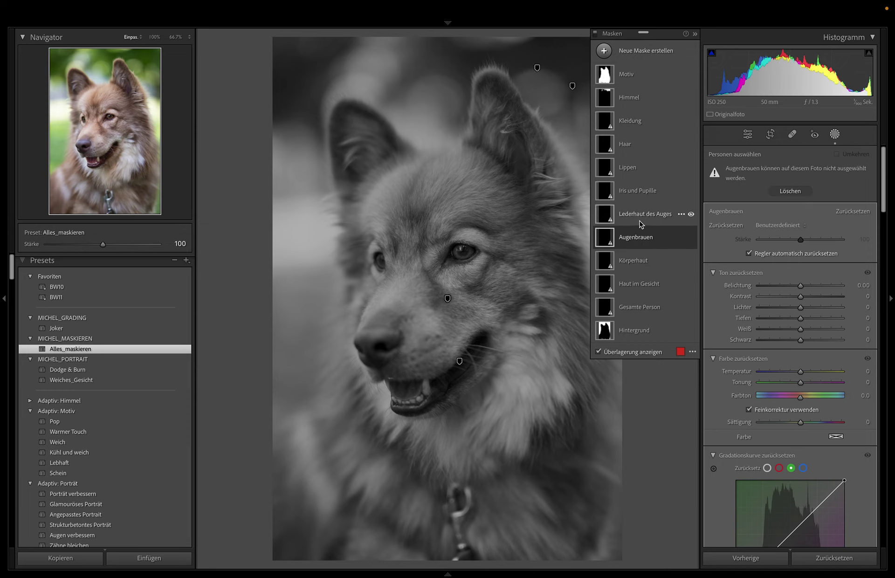
pyautogui.click(639, 211)
pyautogui.click(637, 187)
pyautogui.click(636, 164)
pyautogui.click(636, 145)
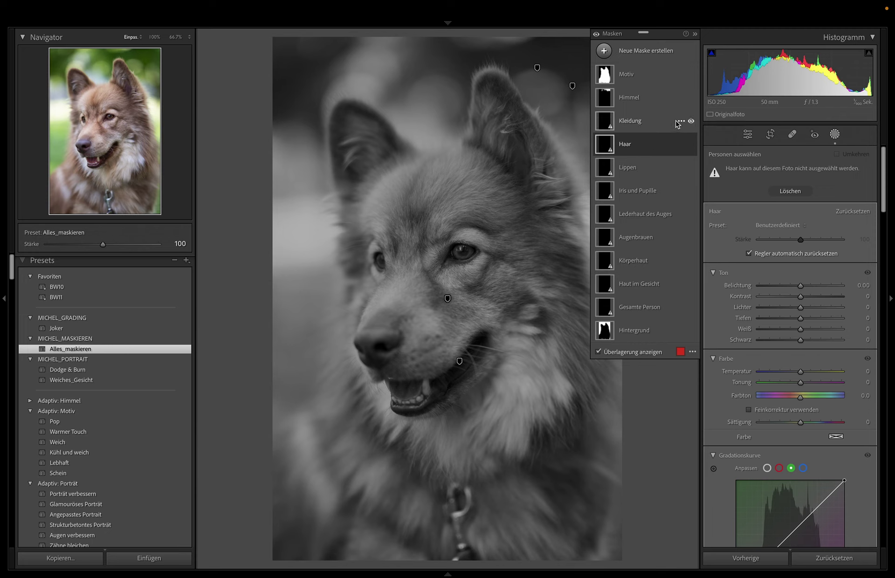
# Undo and reapply Alles_maskieren on the dog, then delete the empty hair mask.
pyautogui.hotkey('ctrl', 'z')
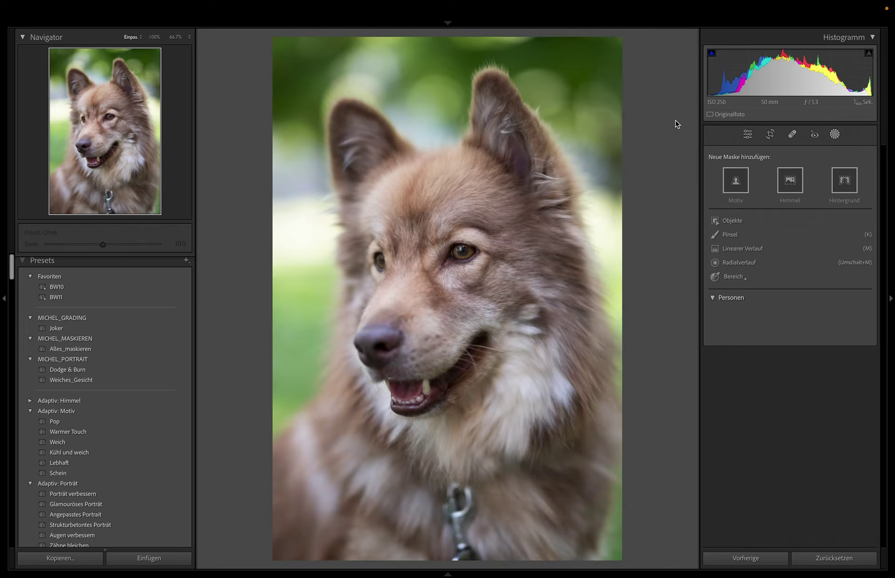
pyautogui.click(100, 349)
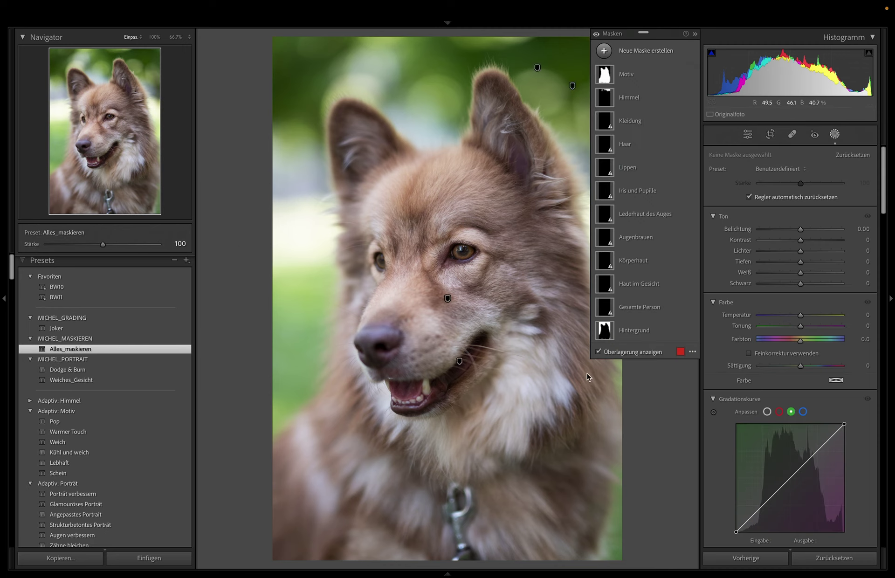
pyautogui.click(625, 145)
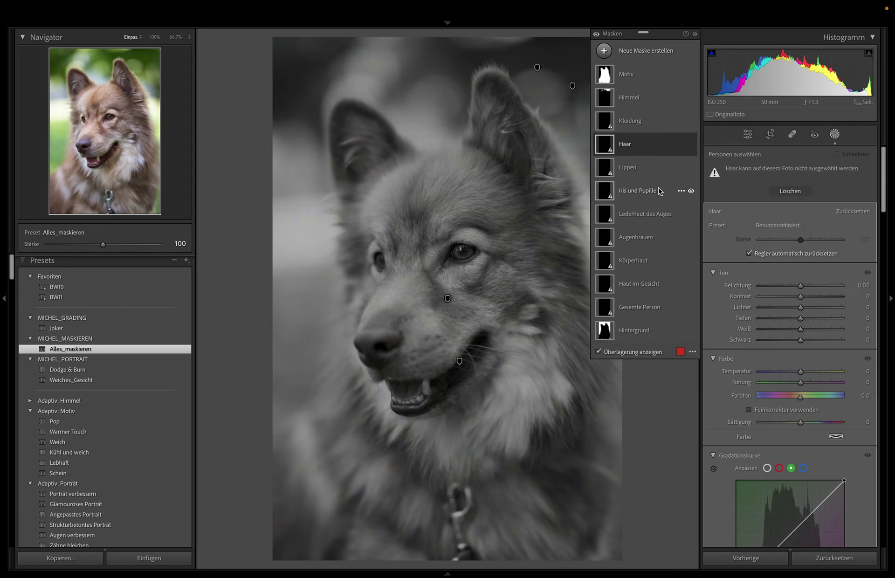
pyautogui.click(800, 194)
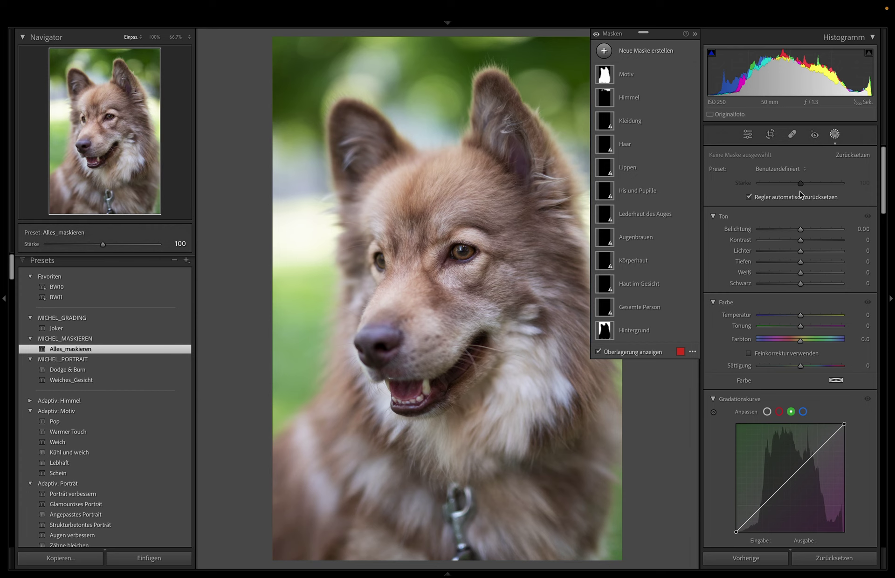
# Copy settings with all masking cleared except the Motiv and Hintergrund masks.
pyautogui.press('super+shift+c')
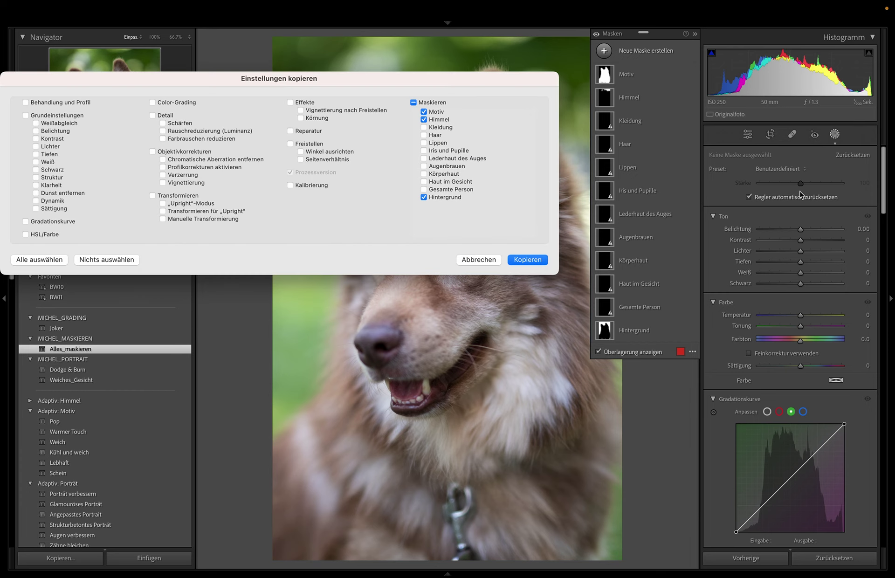
pyautogui.click(413, 102)
pyautogui.click(431, 112)
pyautogui.click(425, 197)
pyautogui.moveTo(446, 72); pyautogui.dragTo(418, 135)
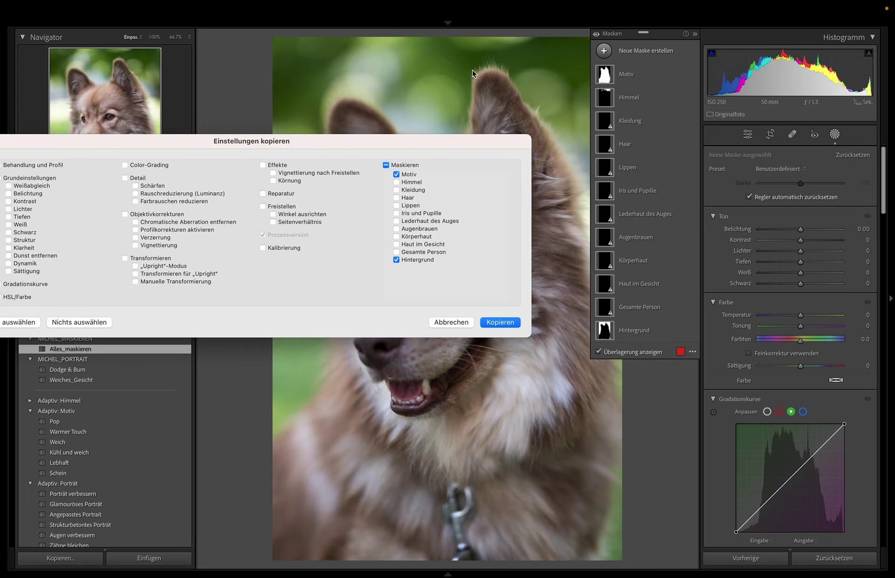
pyautogui.moveTo(448, 145); pyautogui.dragTo(463, 72)
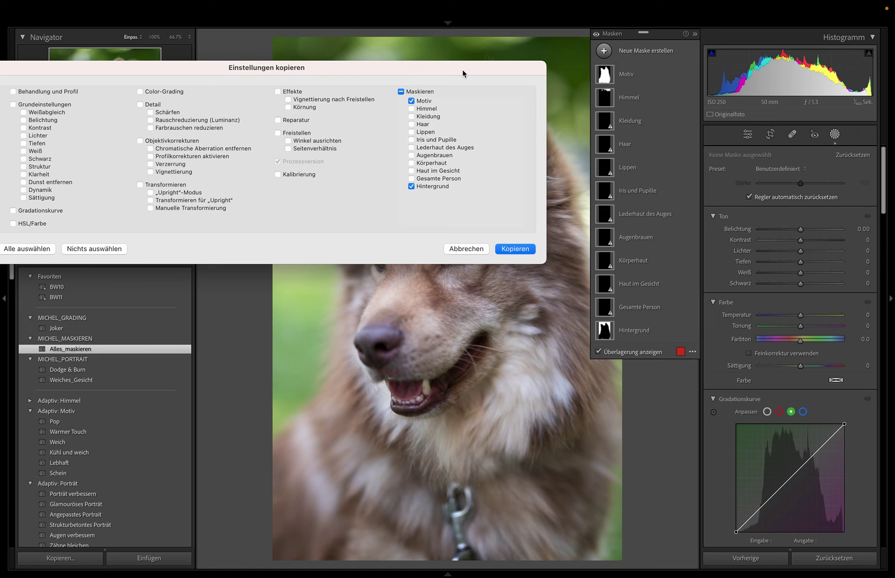
pyautogui.click(512, 249)
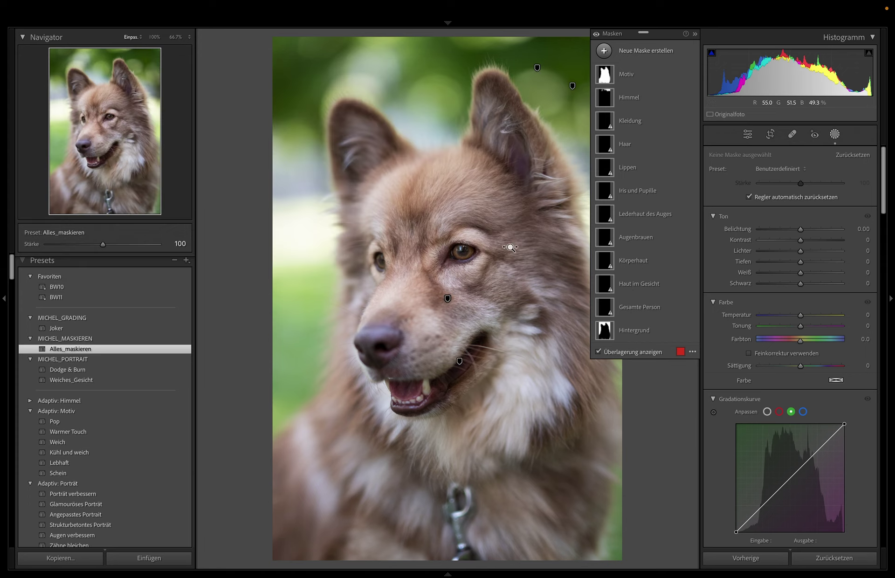
# Reset the dog photo, removing the preset and all its masks.
pyautogui.hotkey('ctrl', 'z')
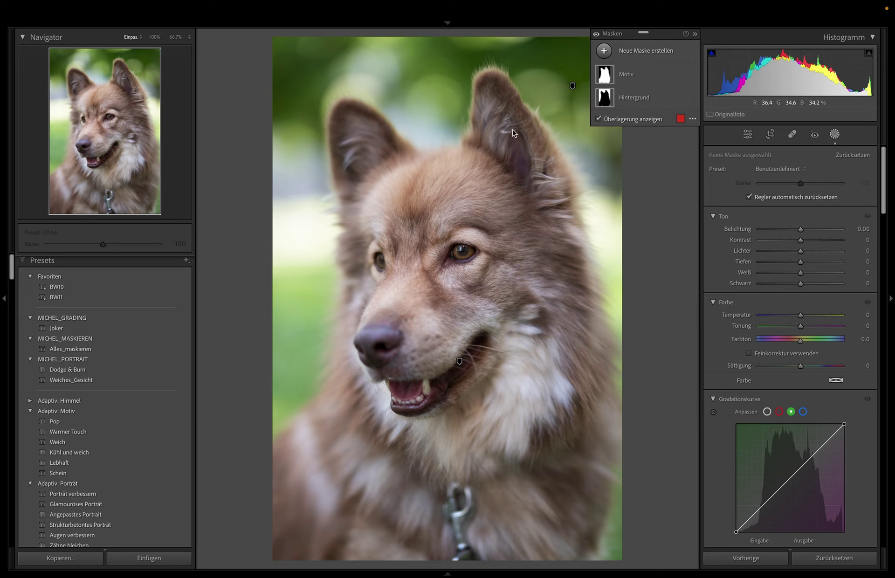
# Desaturate the Hintergrund background mask to Sättigung -37.
pyautogui.click(605, 75)
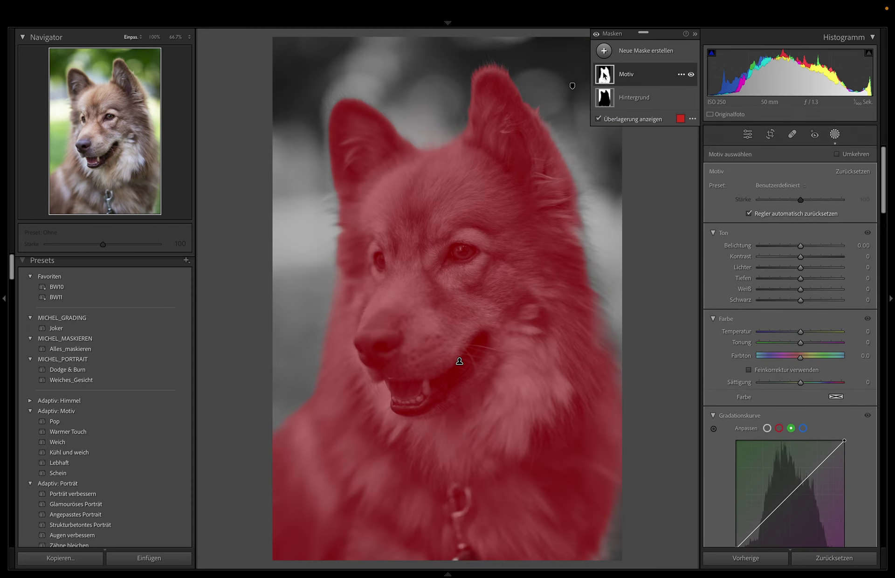
pyautogui.click(605, 97)
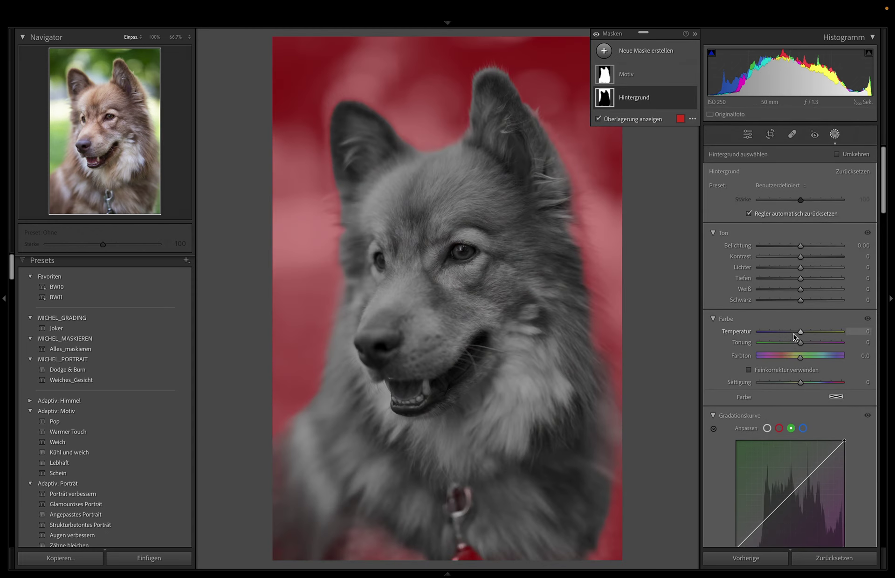
pyautogui.click(801, 383)
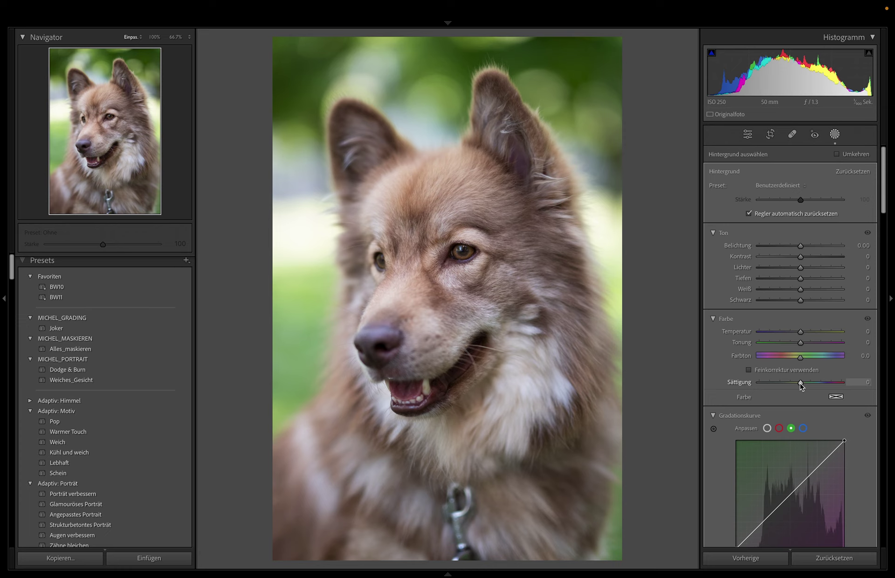
pyautogui.moveTo(800, 383); pyautogui.dragTo(785, 384)
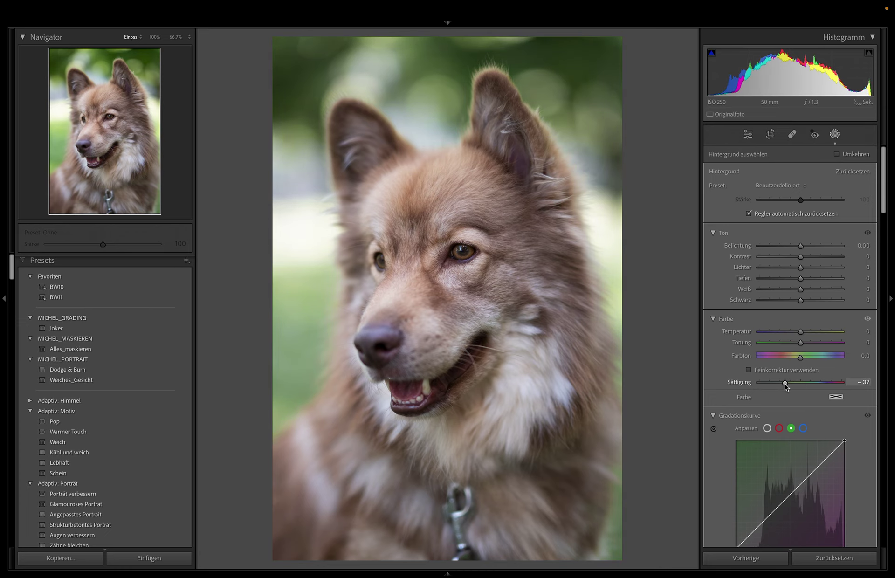
# Give the dog's Motiv mask dehaze 33, structure 8, clarity 13; compare and preview the Joker grade.
pyautogui.click(654, 83)
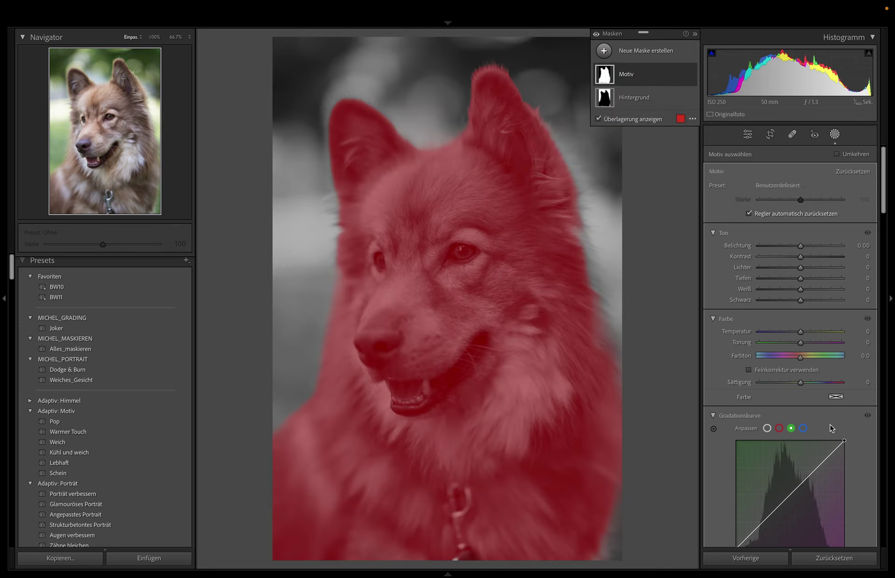
pyautogui.scroll(-6, 831, 428)
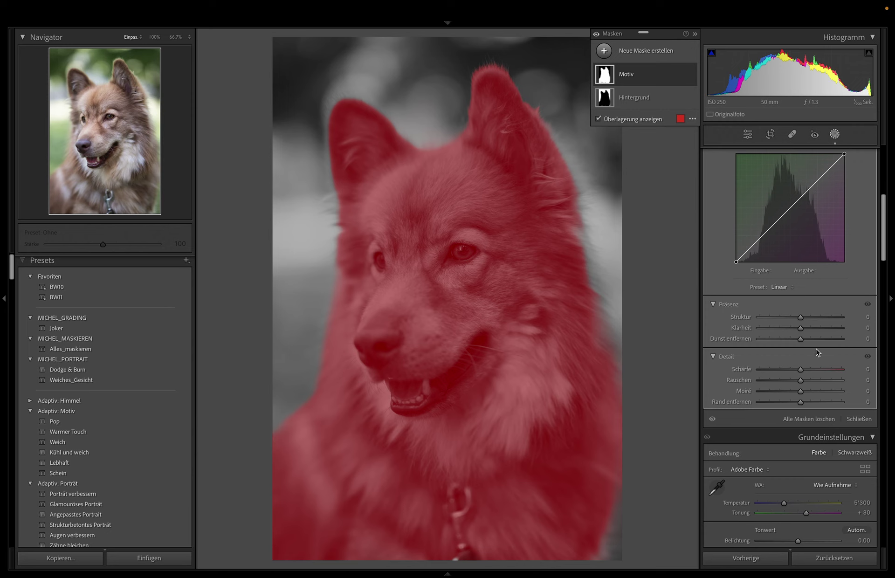
pyautogui.moveTo(801, 339); pyautogui.dragTo(818, 344)
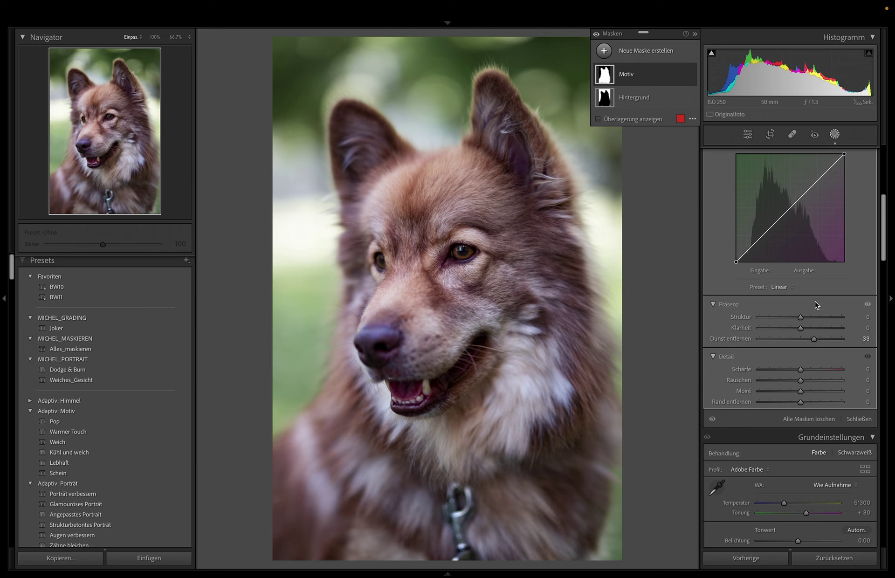
pyautogui.scroll(2, 813, 338)
pyautogui.scroll(1, 809, 334)
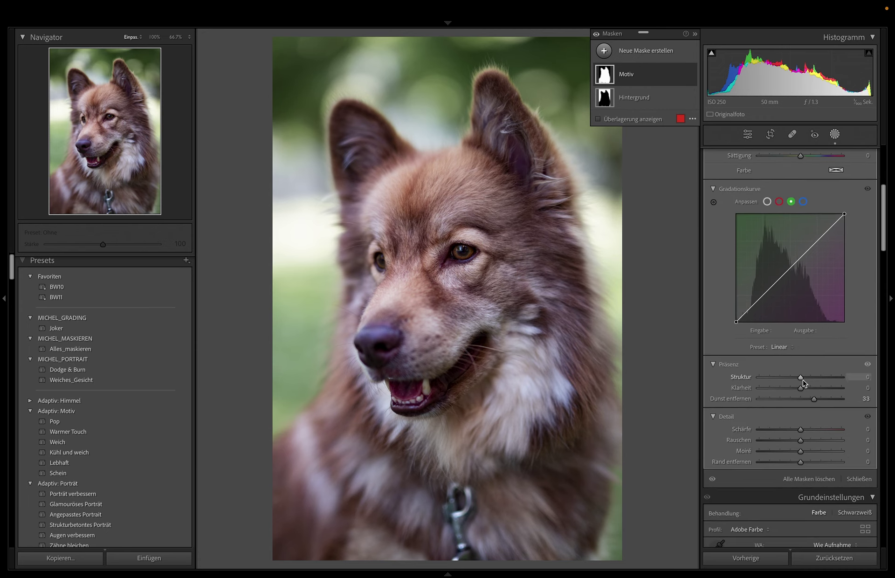
pyautogui.moveTo(801, 376); pyautogui.dragTo(806, 388)
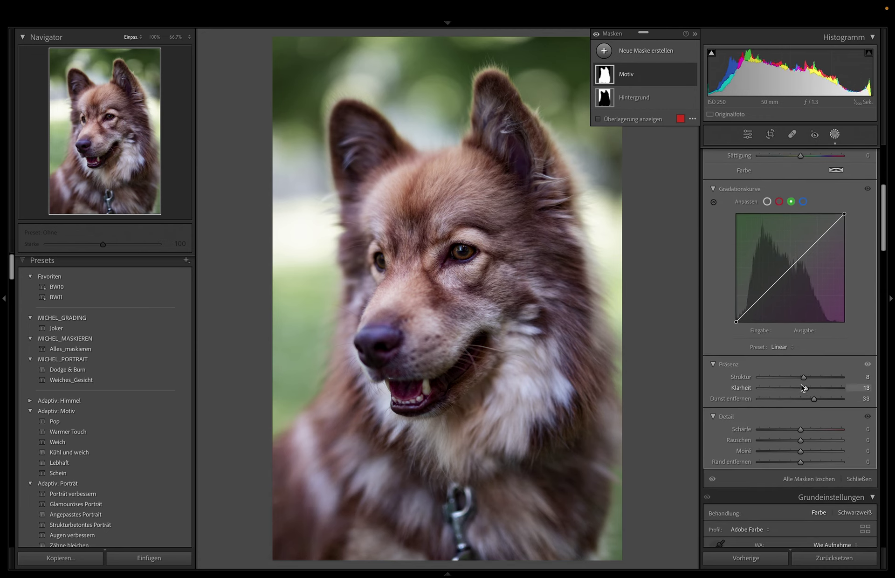
pyautogui.click(596, 34)
pyautogui.click(75, 330)
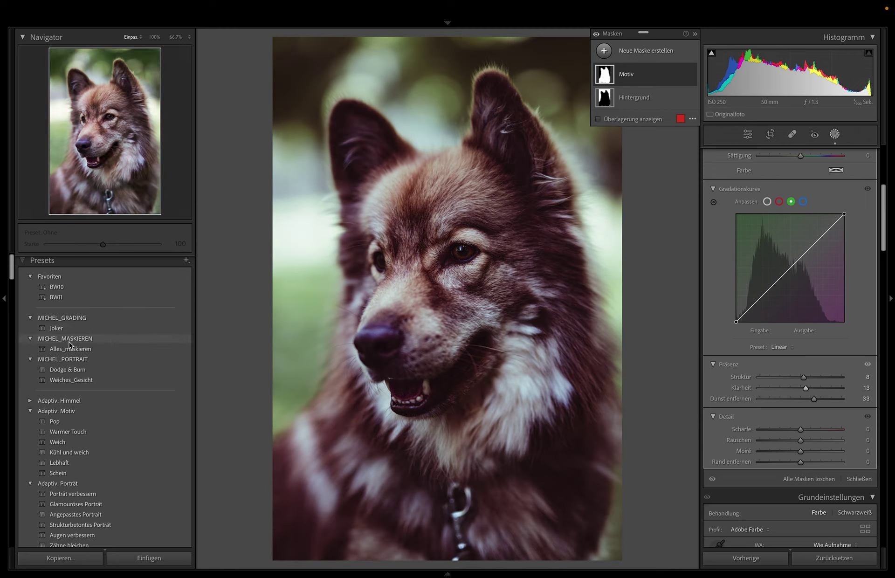
# Drop the Joker grade, dismiss the new-mask menu, and reset the photo to remove all masks.
pyautogui.click(67, 351)
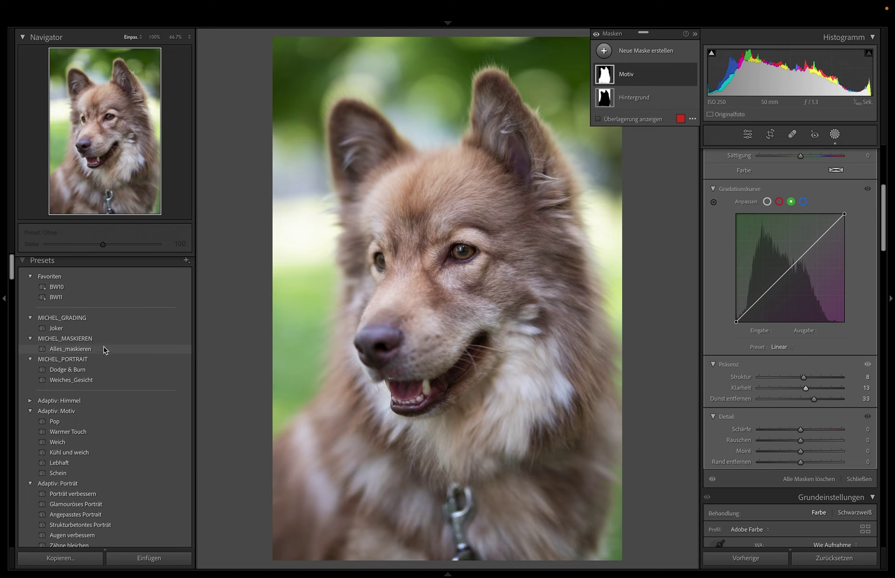
pyautogui.click(71, 350)
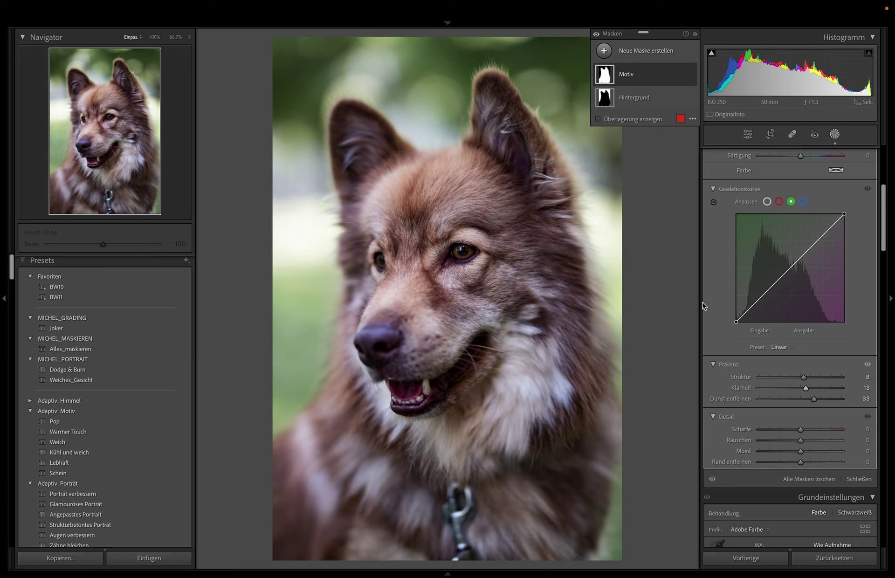
pyautogui.click(604, 50)
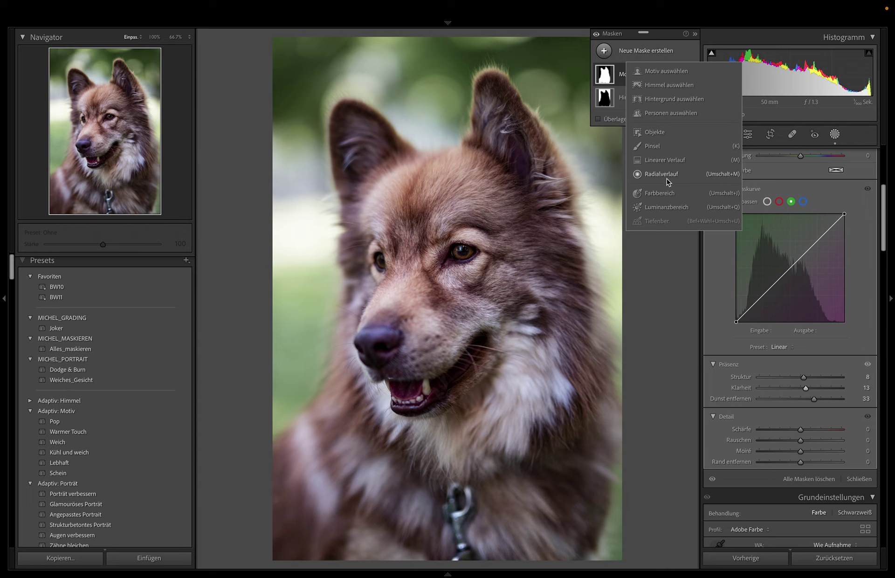
pyautogui.click(667, 297)
pyautogui.hotkey('ctrl', 'z')
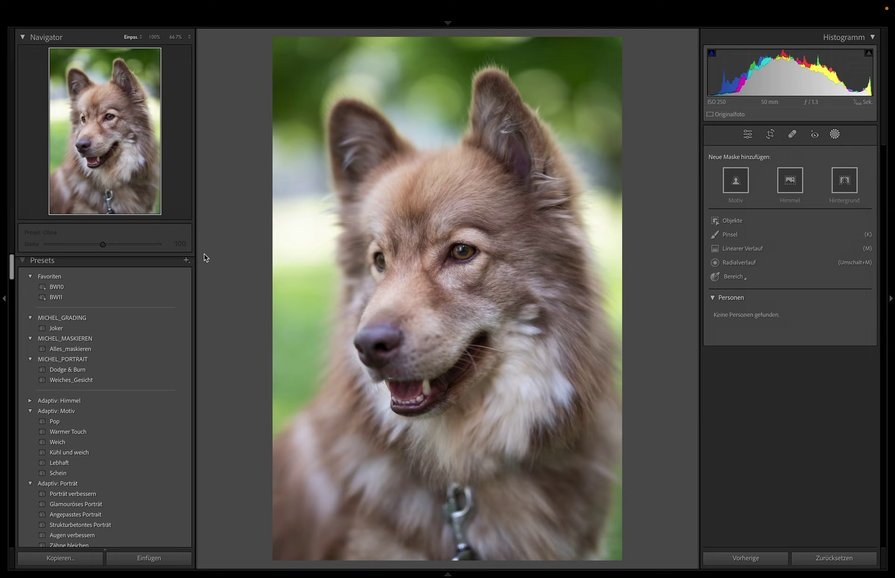
# Switch to the Library grid of three photos and bring up the Import window.
pyautogui.press('g')
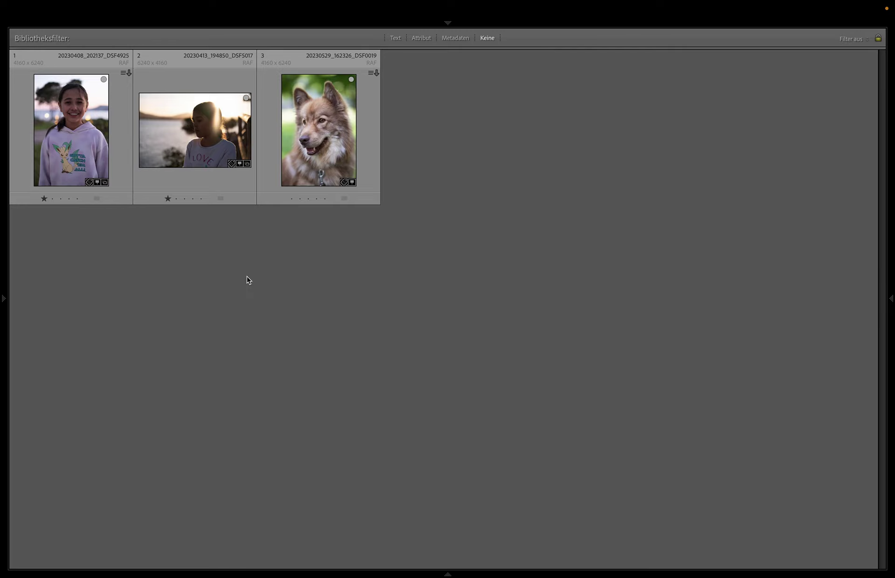
pyautogui.hotkey('ctrl', 'shift', 'i')
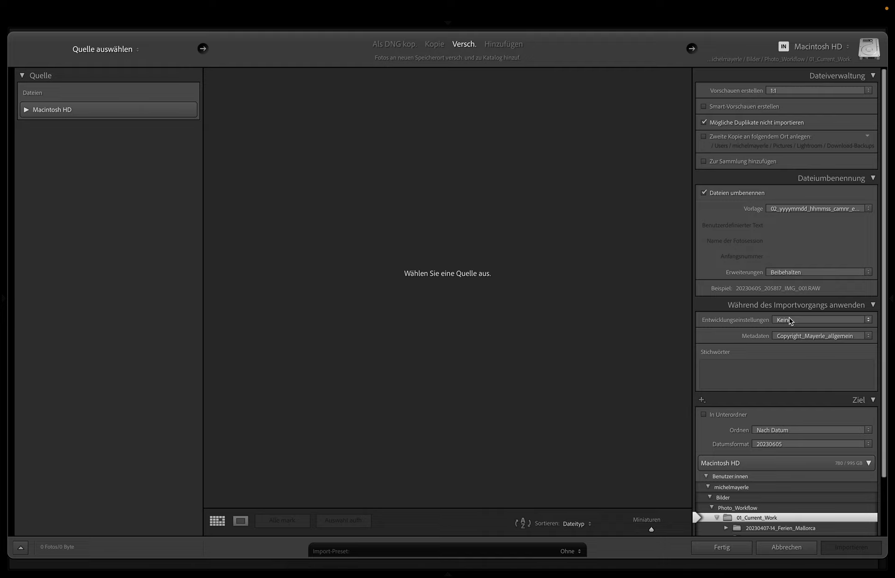
# Set the import develop setting to Alles_maskieren, close Import, and exit full-screen mode.
pyautogui.click(789, 320)
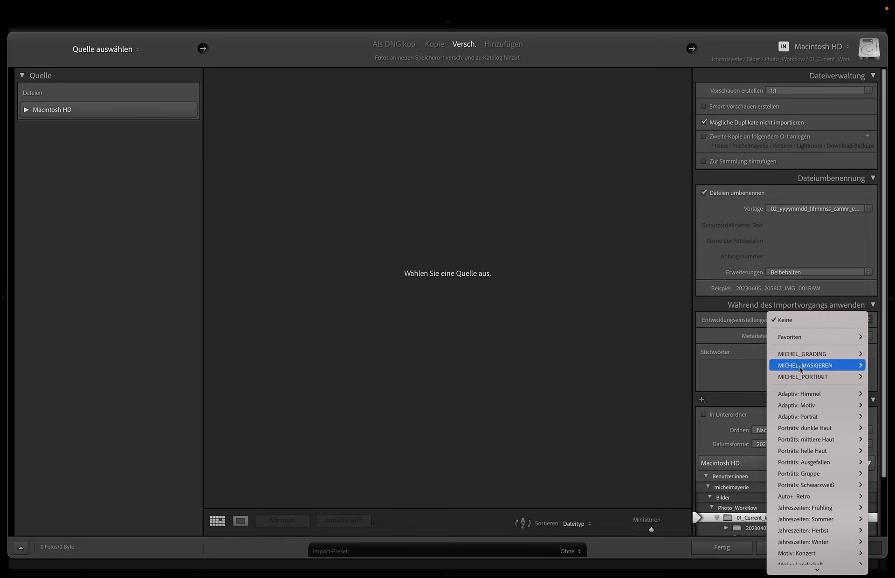
pyautogui.moveTo(811, 365)
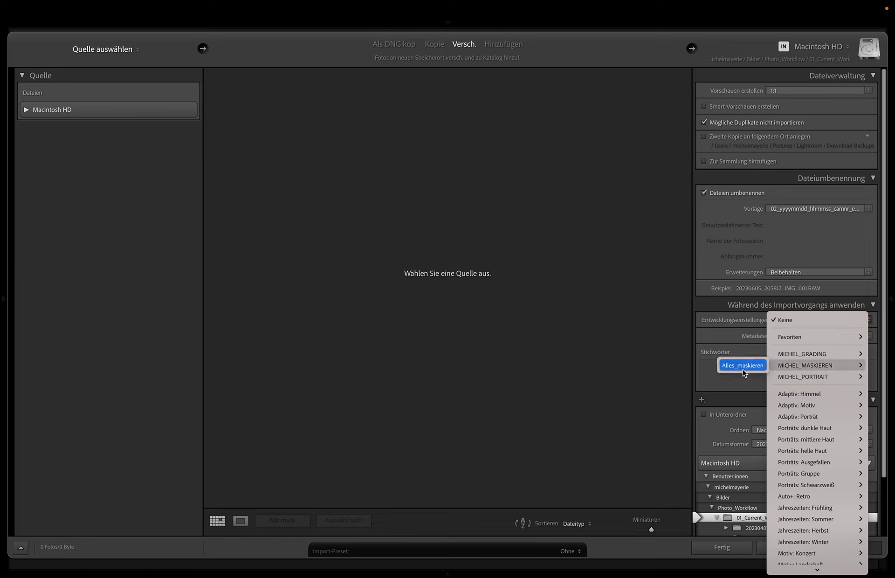
pyautogui.click(744, 368)
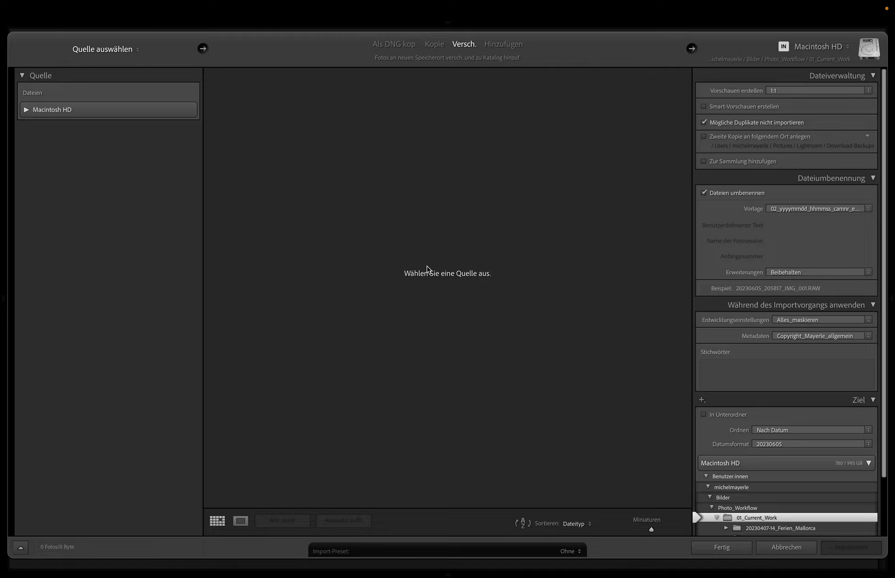
pyautogui.press('Escape')
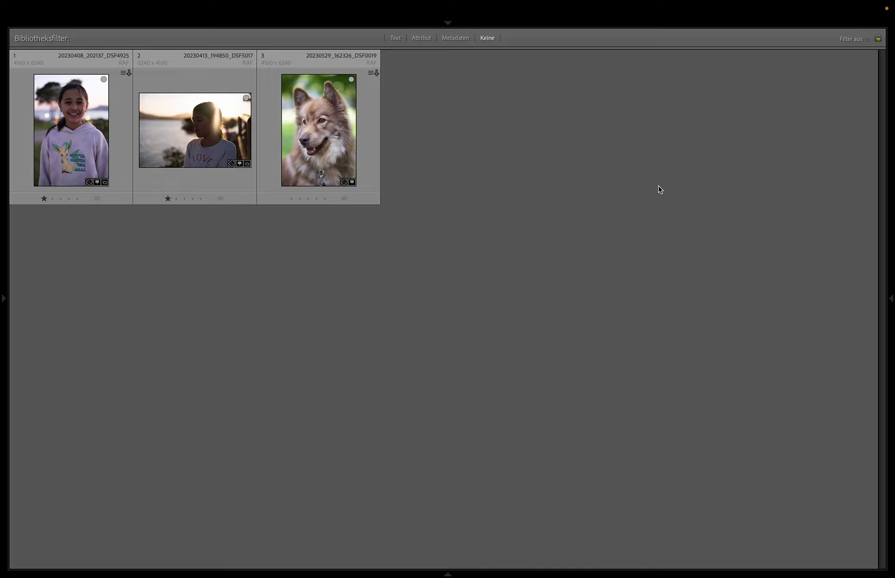
pyautogui.hotkey('shift', 'f')
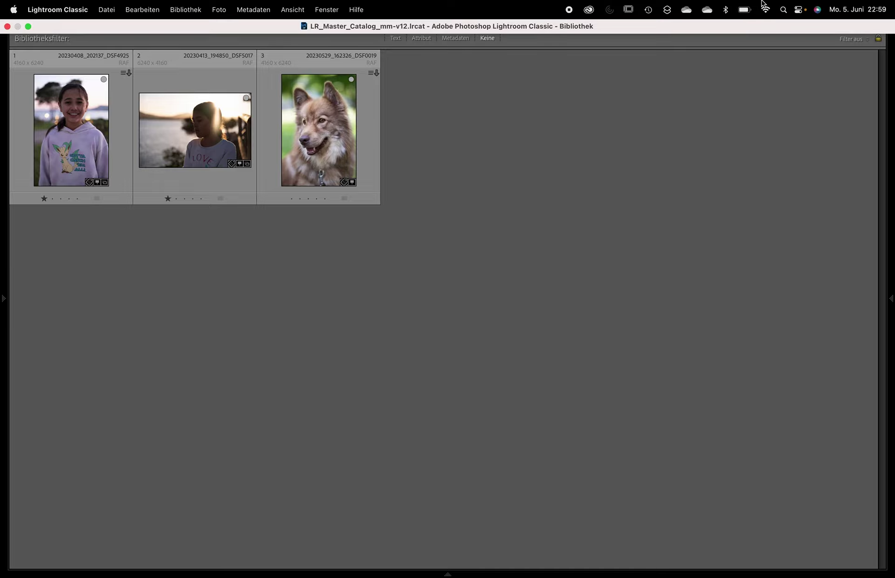